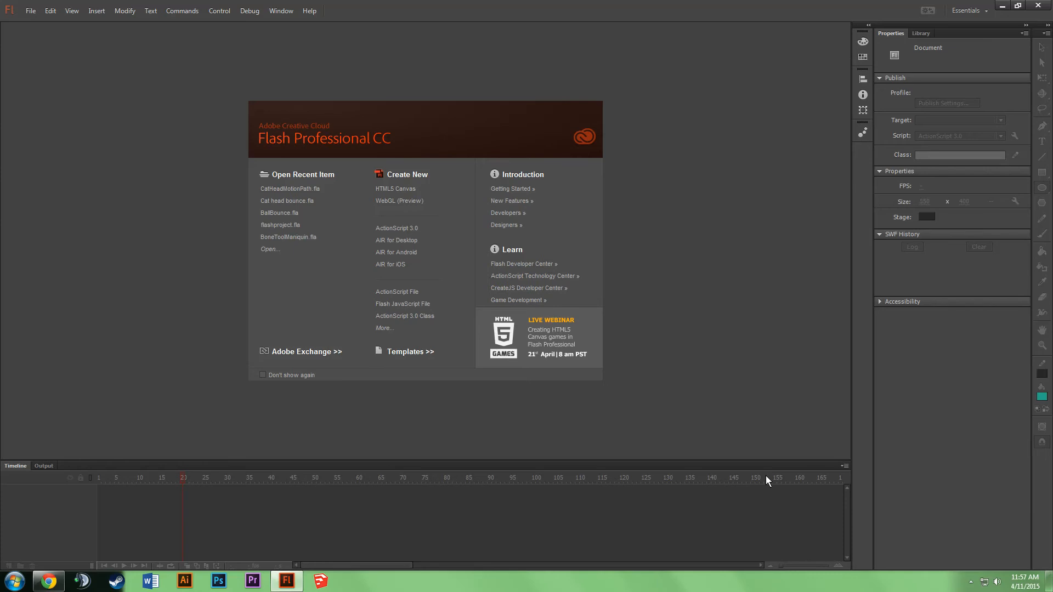
Create a new ActionScript 3.0 document and activate the Brush tool
left_click(407, 229)
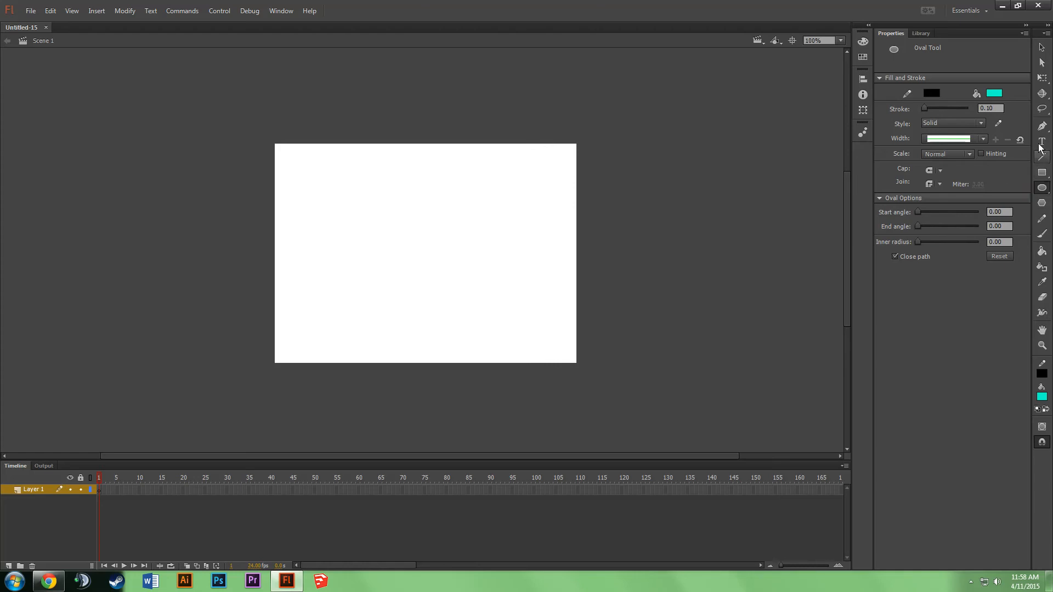
left_click(1042, 234)
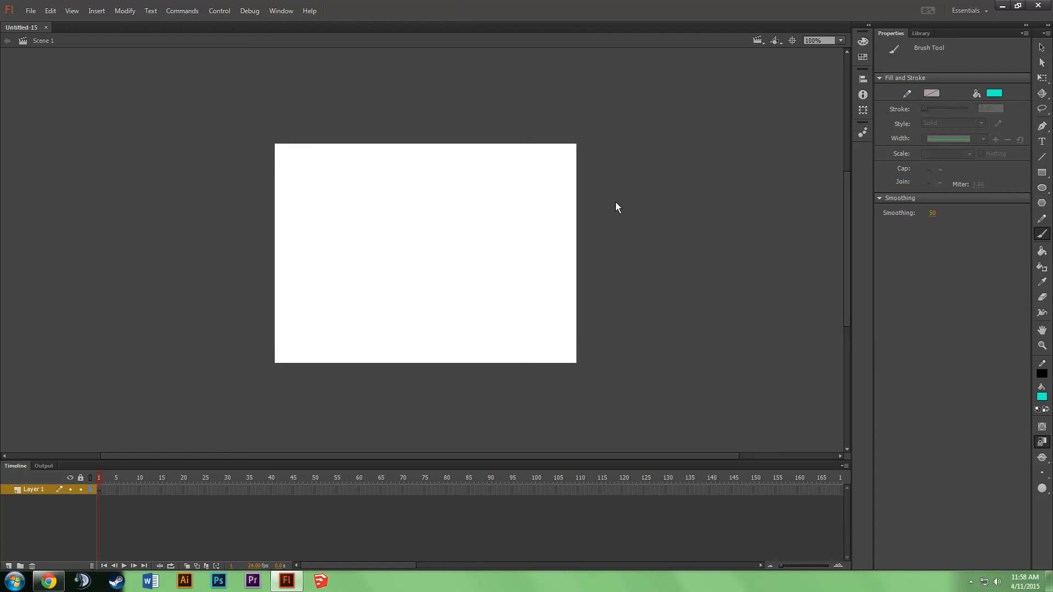
Try a long freehand test stroke across the stage and undo it
mouse_move(259, 204)
left_mouse_down()
mouse_move(370, 151)
mouse_move(362, 188)
mouse_move(250, 231)
mouse_move(557, 122)
mouse_move(311, 259)
mouse_move(448, 318)
mouse_move(592, 216)
mouse_move(556, 270)
mouse_move(475, 319)
mouse_move(444, 355)
mouse_move(376, 337)
mouse_move(270, 346)
mouse_move(466, 304)
mouse_move(486, 355)
mouse_move(655, 380)
left_mouse_up()
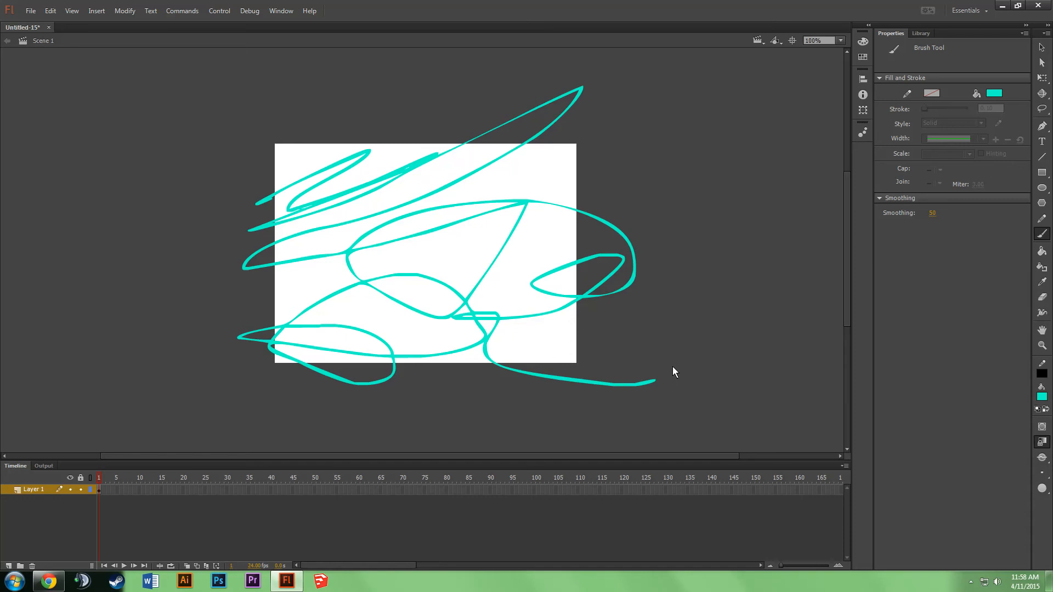
key("ctrl+z")
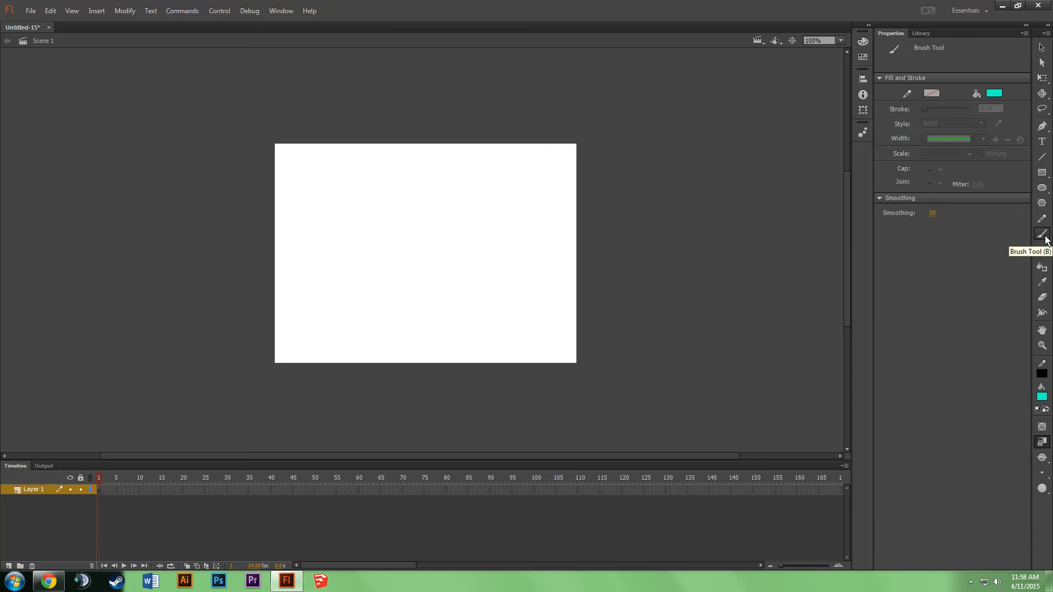
Set the brush fill to light red and draw a bird's hooked beak and a head outline with jagged neck feathers
left_click(992, 93)
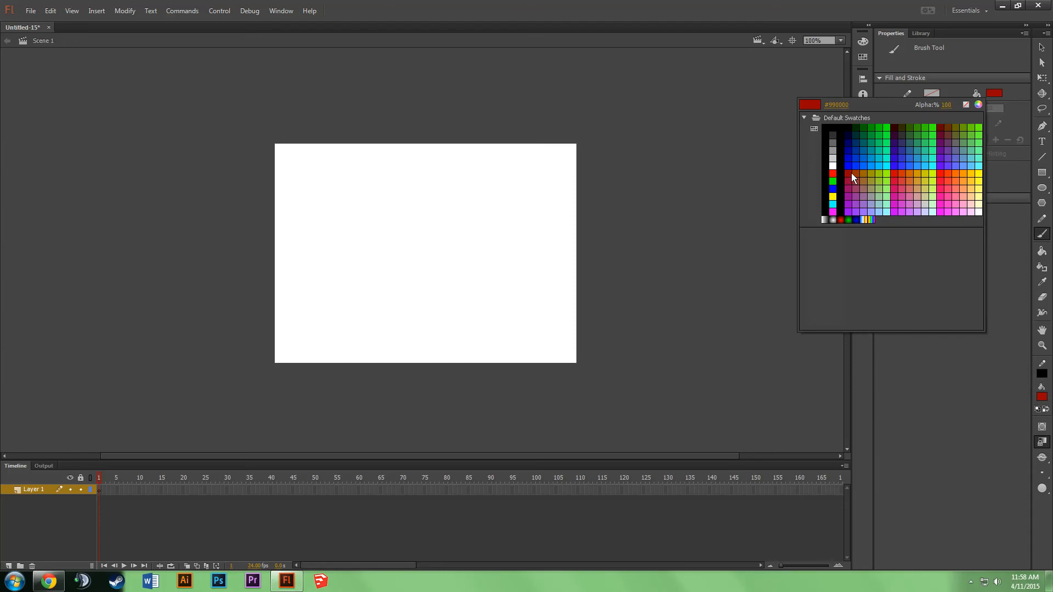
left_click(945, 180)
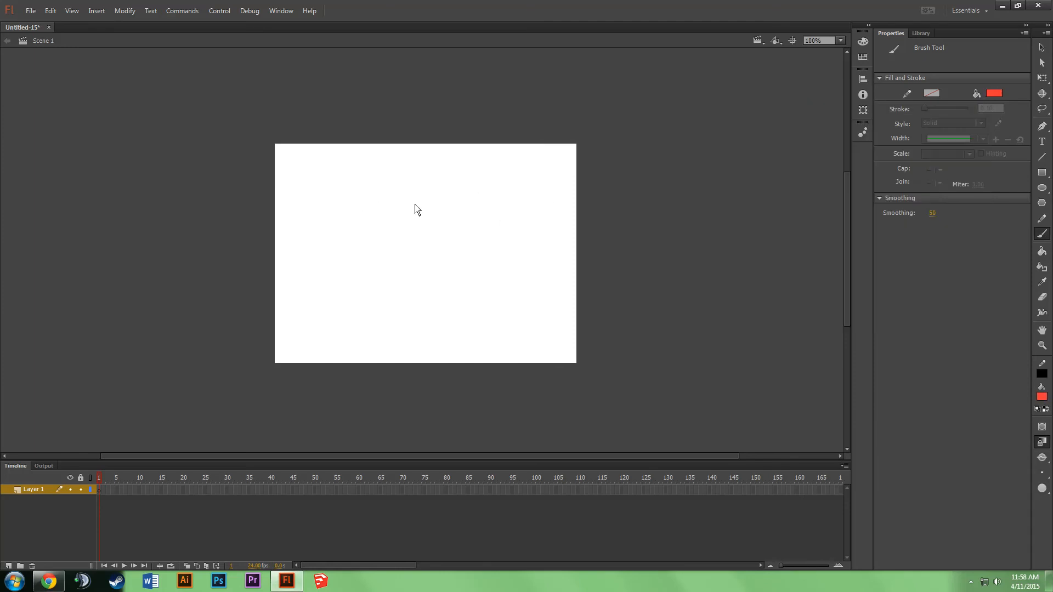
mouse_move(423, 217)
left_mouse_down()
mouse_move(370, 230)
mouse_move(368, 272)
mouse_move(428, 253)
mouse_move(423, 218)
left_mouse_up()
mouse_move(390, 262)
left_mouse_down()
mouse_move(428, 268)
mouse_move(430, 258)
left_mouse_up()
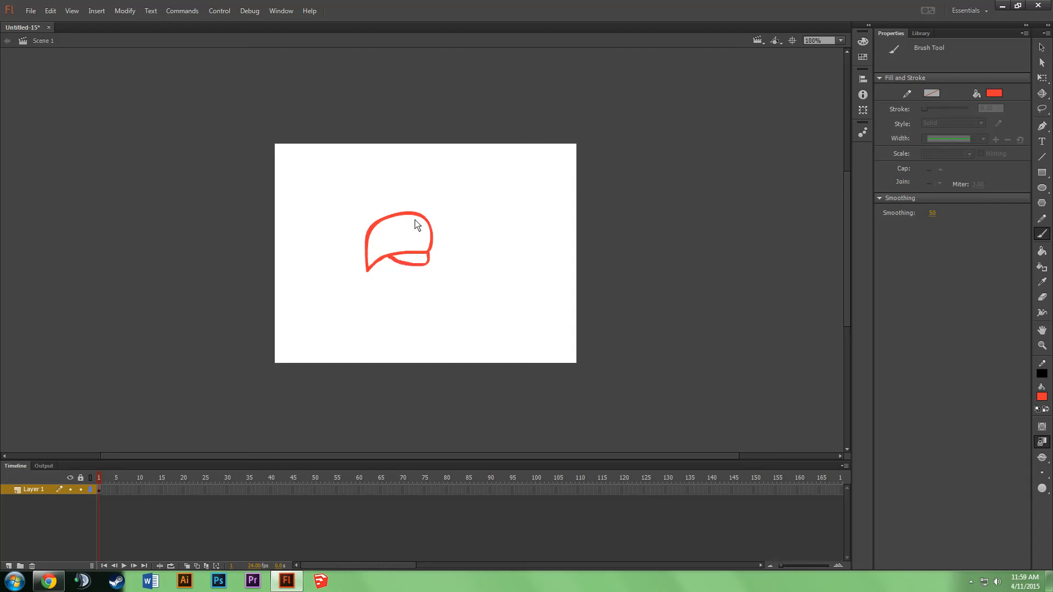
mouse_move(412, 213)
left_mouse_down()
mouse_move(432, 192)
mouse_move(482, 193)
mouse_move(480, 266)
mouse_move(436, 286)
mouse_move(416, 280)
mouse_move(428, 265)
left_mouse_up()
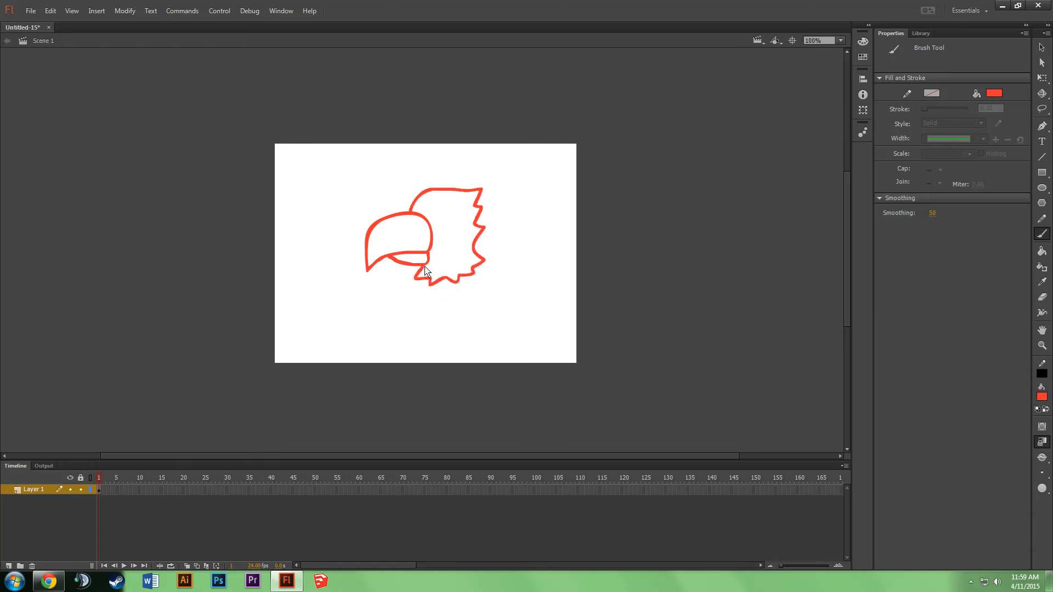
Draw the bird's eye with filled pupil, the eyebrow, three loose feathers behind the head and a nostril on the beak
mouse_move(463, 209)
left_mouse_down()
mouse_move(444, 215)
mouse_move(445, 235)
mouse_move(465, 231)
mouse_move(461, 208)
left_mouse_up()
mouse_move(446, 221)
left_mouse_down()
mouse_move(466, 197)
mouse_move(442, 210)
mouse_move(475, 174)
mouse_move(465, 185)
mouse_move(479, 175)
mouse_move(499, 193)
mouse_move(483, 221)
left_mouse_up()
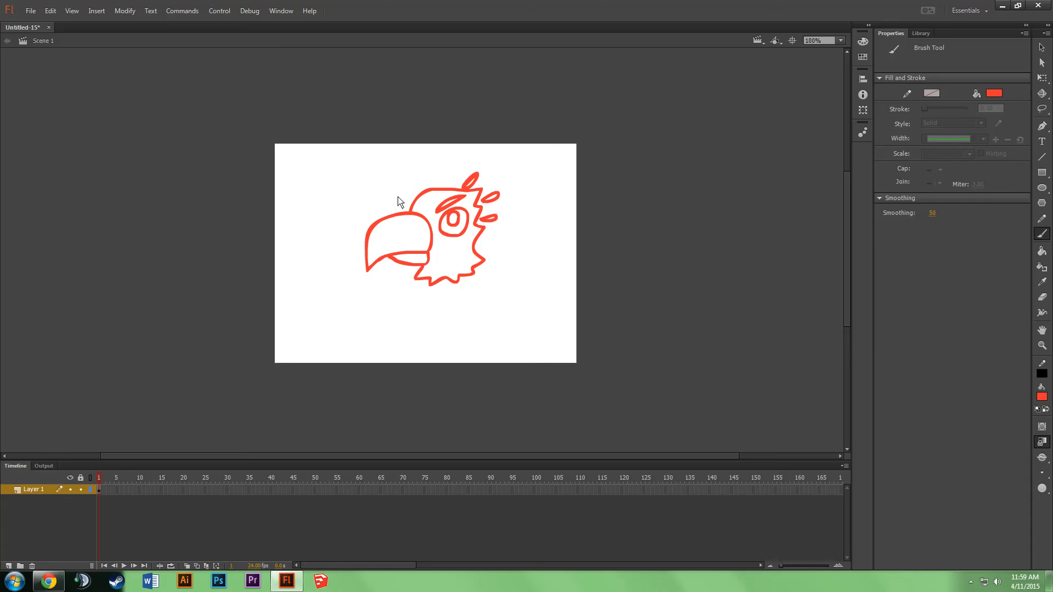
mouse_move(400, 222)
left_mouse_down()
mouse_move(456, 215)
mouse_move(450, 230)
mouse_move(460, 219)
left_mouse_up()
Select the whole bird head drawing and move it to about X 151, Y 86
key("v")
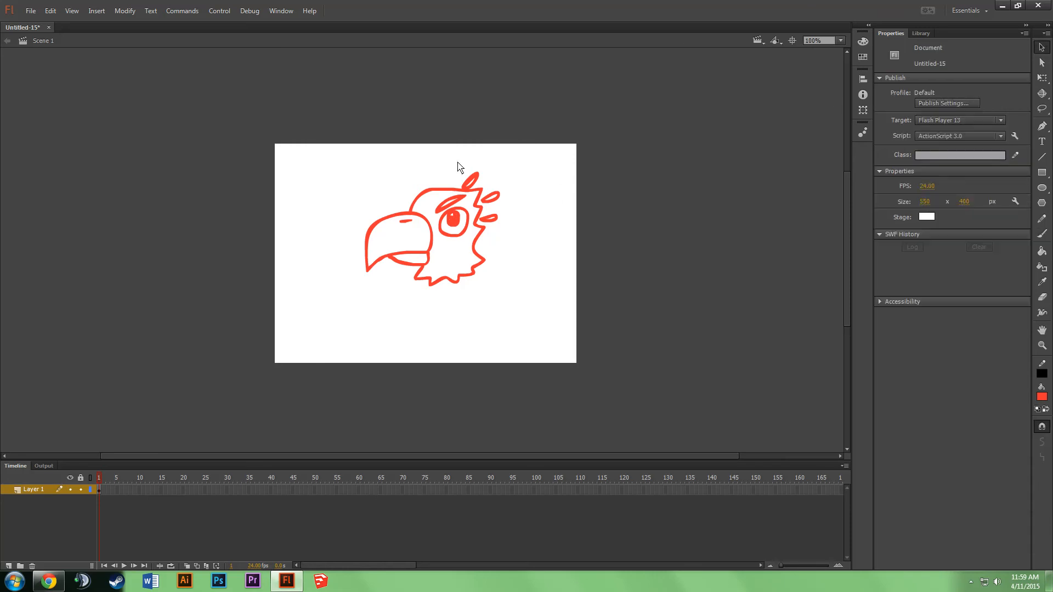
mouse_move(332, 164)
left_mouse_down()
mouse_move(477, 312)
mouse_move(559, 336)
left_mouse_up()
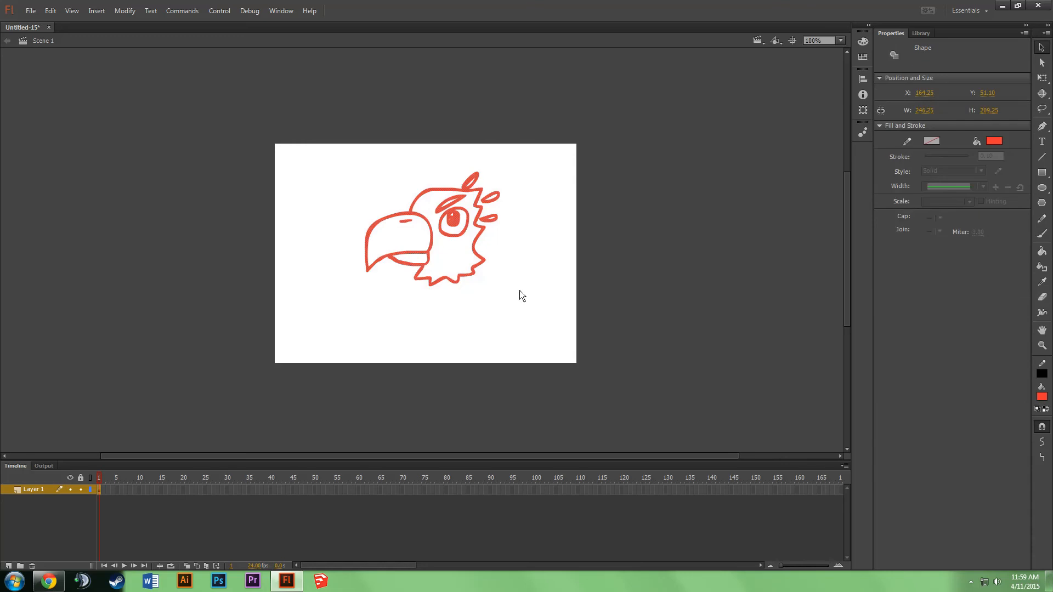
left_click_drag(454, 225, 448, 243)
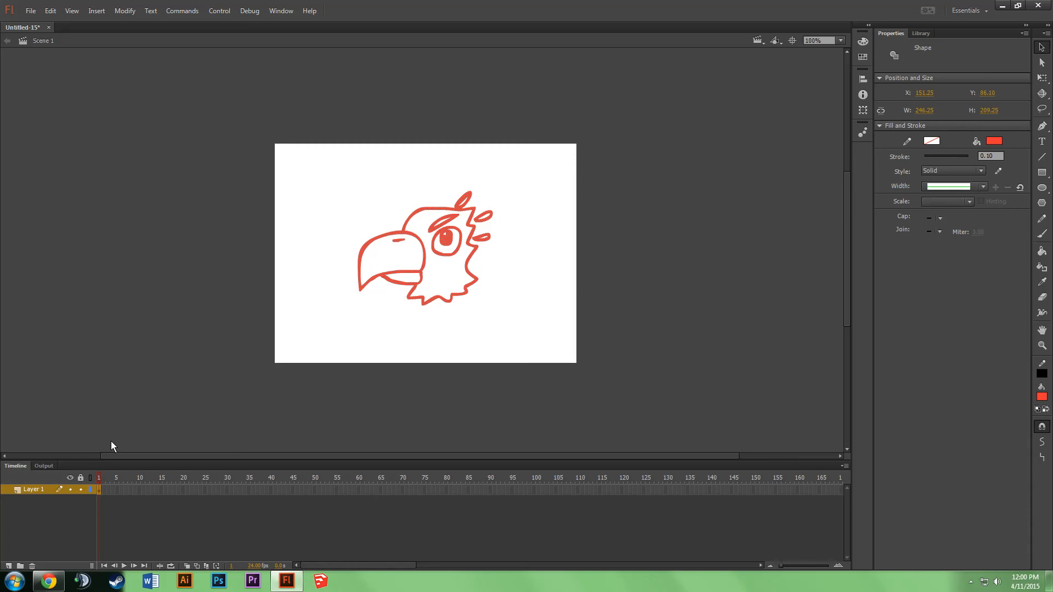
Insert a keyframe at frame 5 of Layer 1 and scrub back over the frames before it
left_click(117, 492)
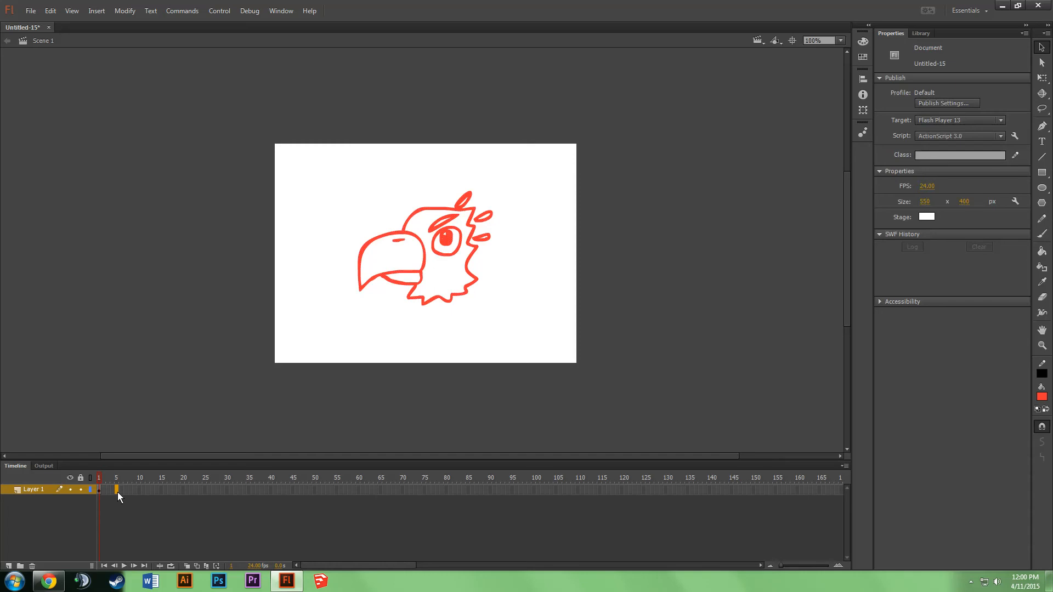
right_click(116, 490)
left_click(110, 507)
right_click(117, 492)
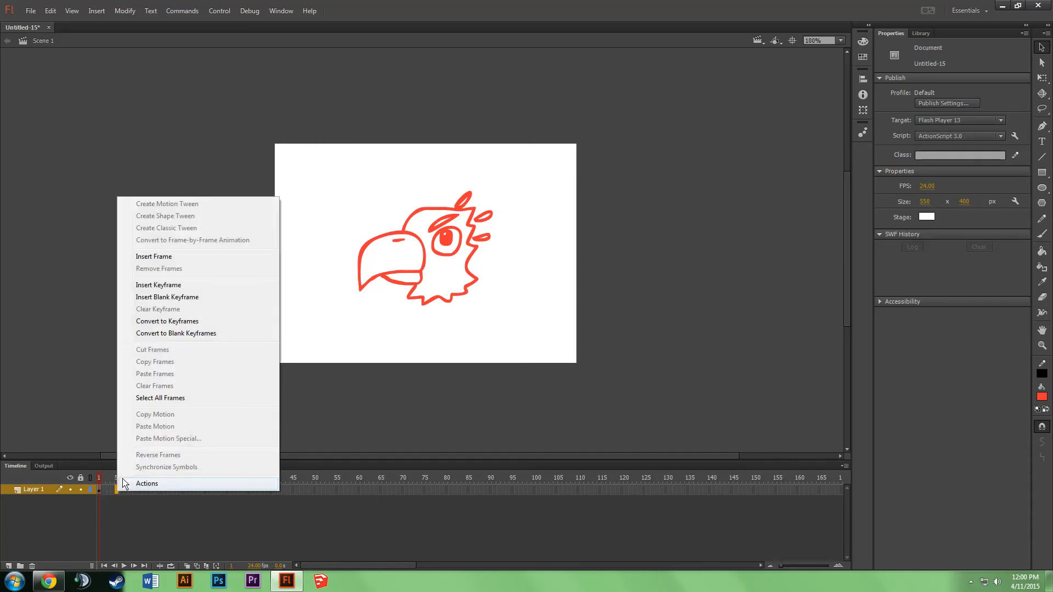
left_click(176, 285)
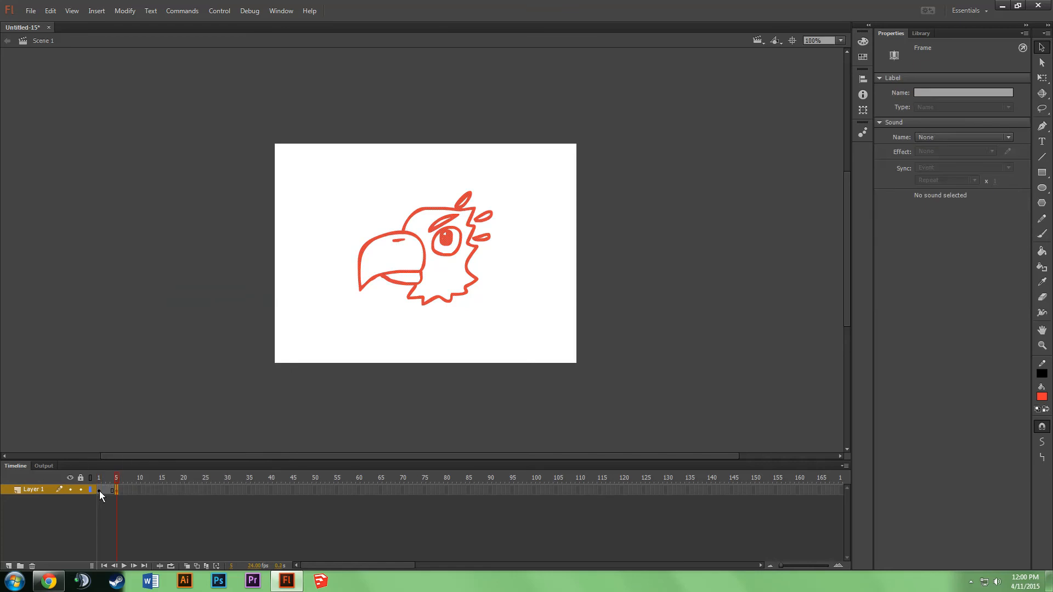
left_click_drag(115, 479, 108, 480)
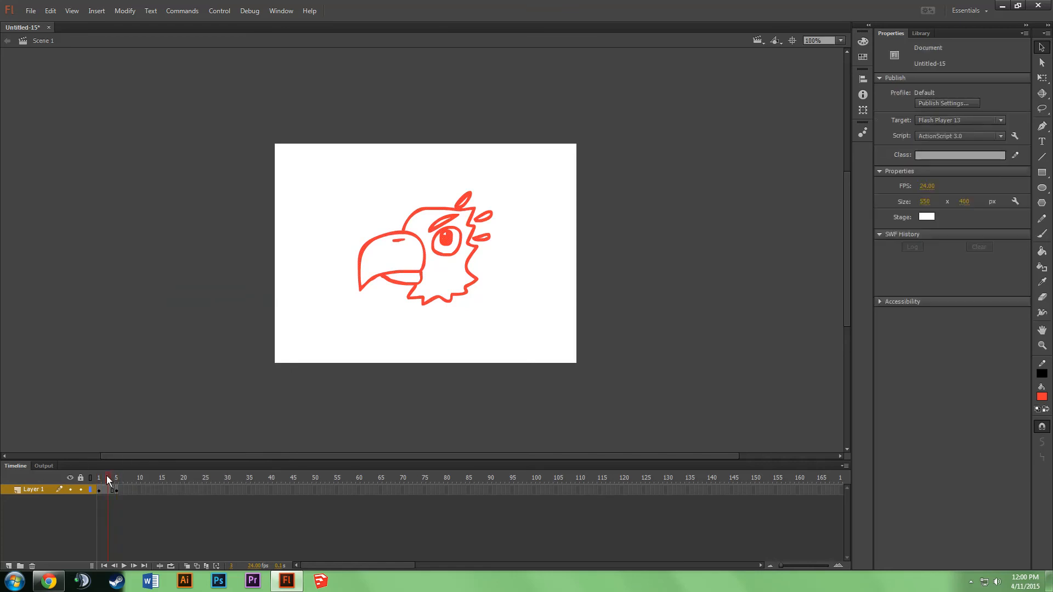
Insert a keyframe at frame 10 of Layer 1 and delete the bird head drawing from that frame
right_click(139, 489)
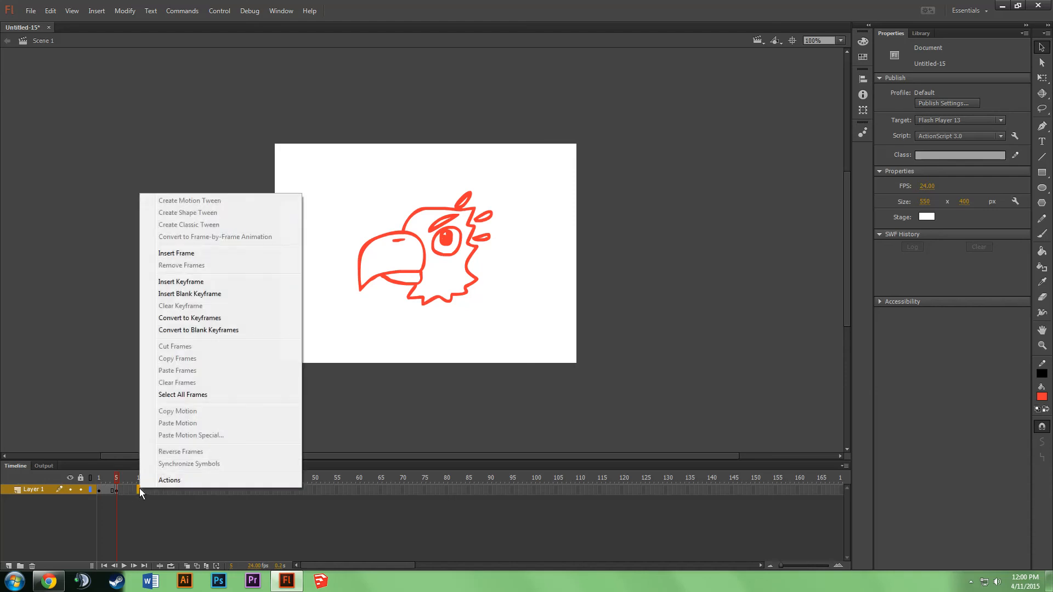
left_click(202, 282)
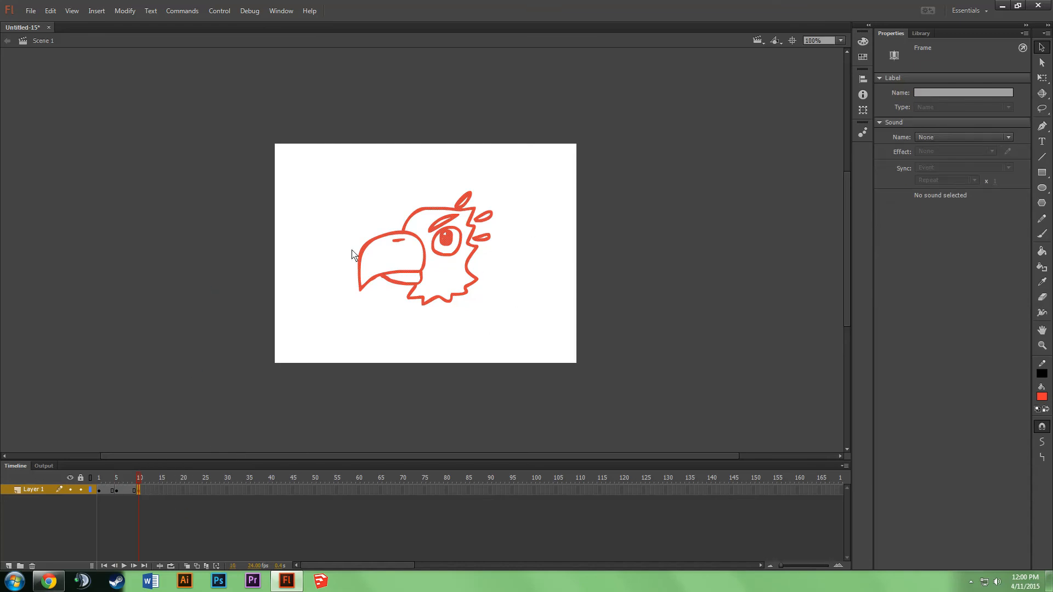
left_click(1042, 47)
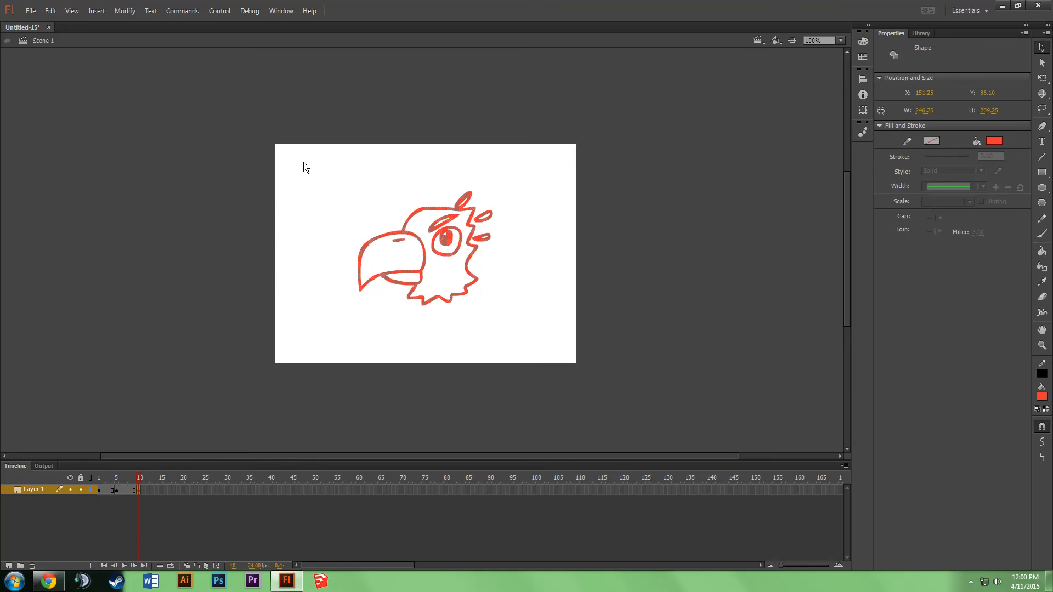
left_click_drag(303, 164, 535, 327)
key("Delete")
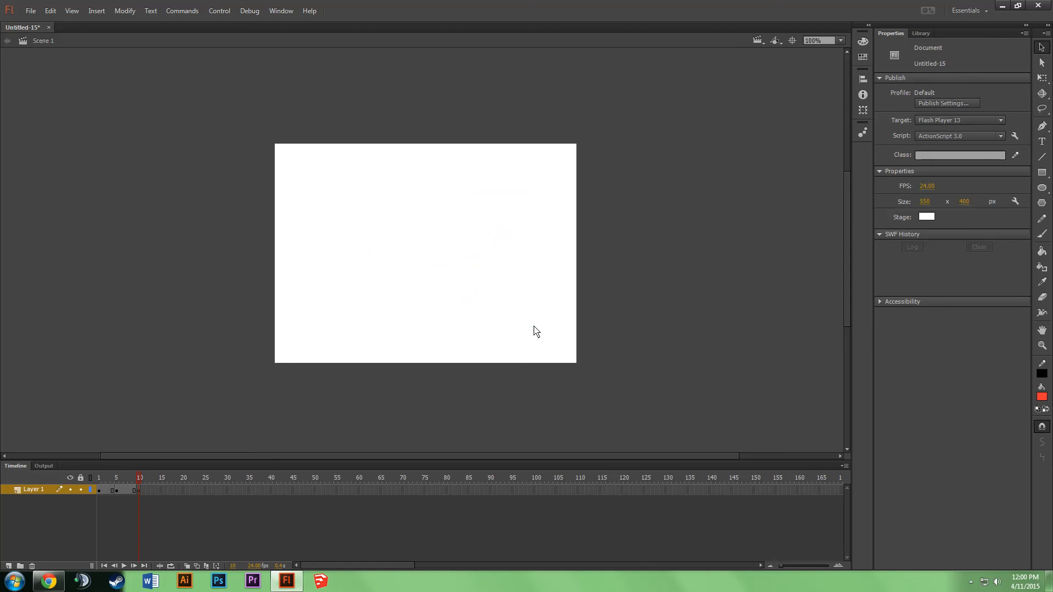
Add a static text box containing the person's title and surname on frame 10, widened to 490 px so it fits one line
left_click(1041, 142)
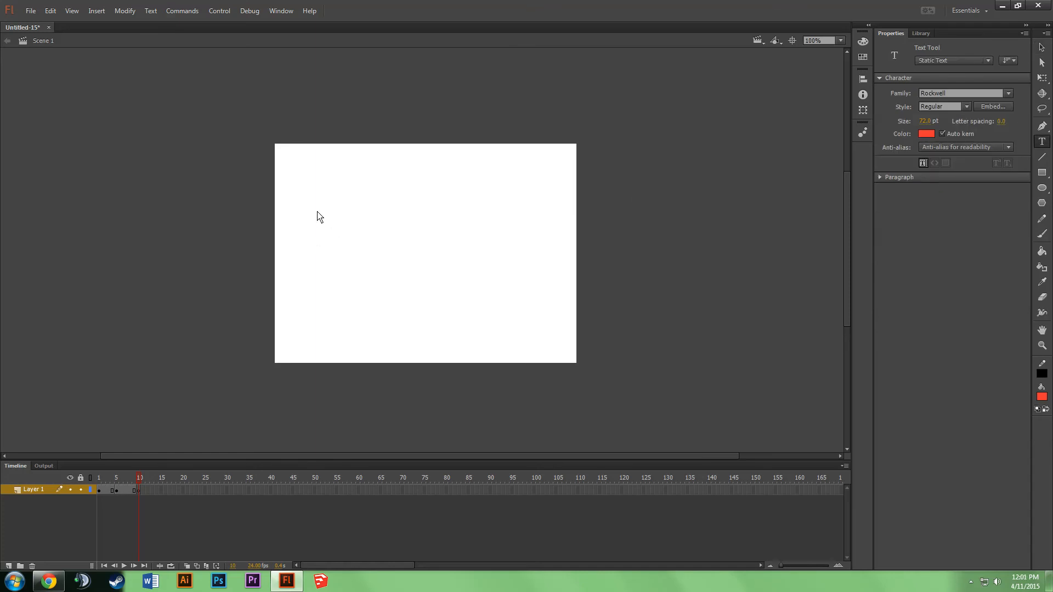
left_click_drag(318, 215, 549, 274)
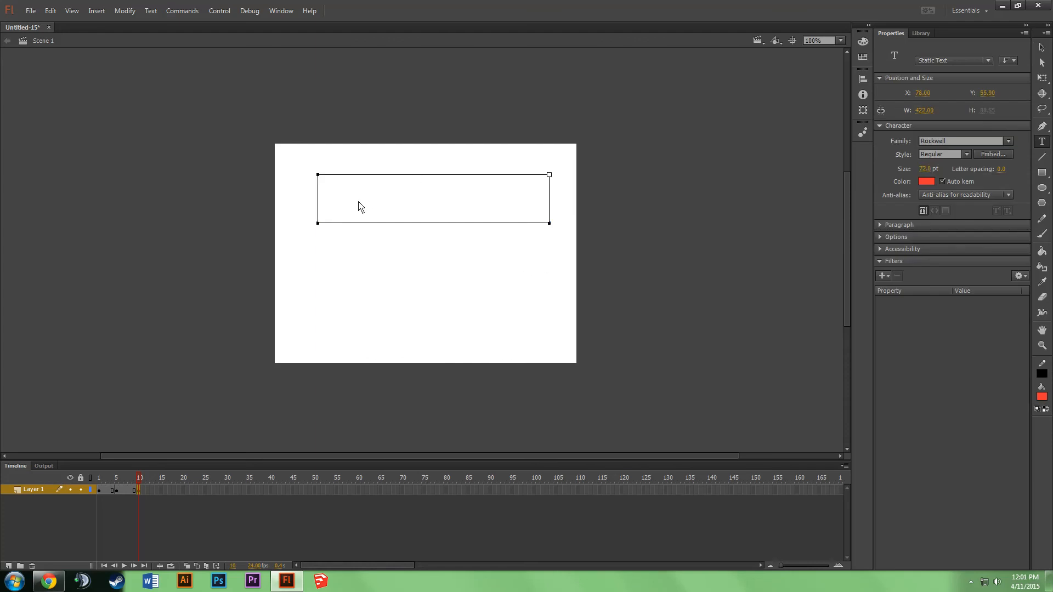
type("Mr. Dumbeck")
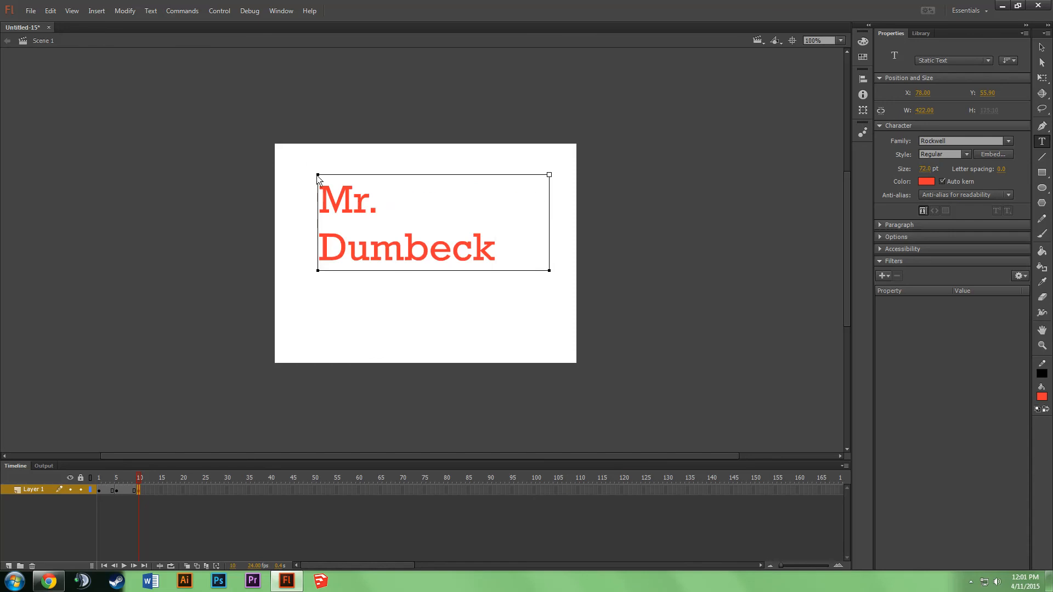
left_click_drag(318, 174, 291, 175)
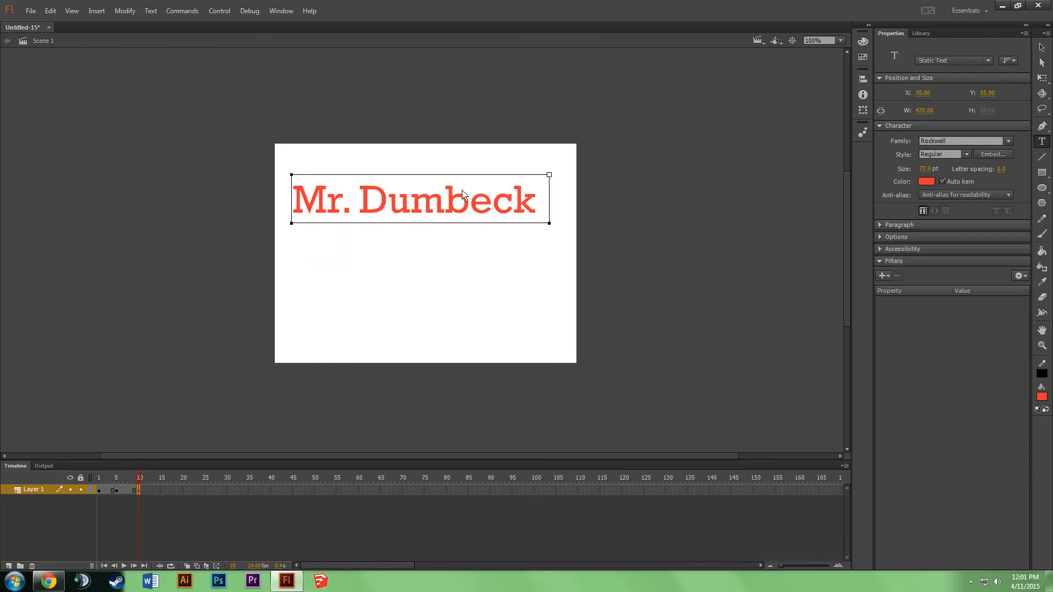
left_click_drag(548, 223, 560, 224)
left_click(926, 169)
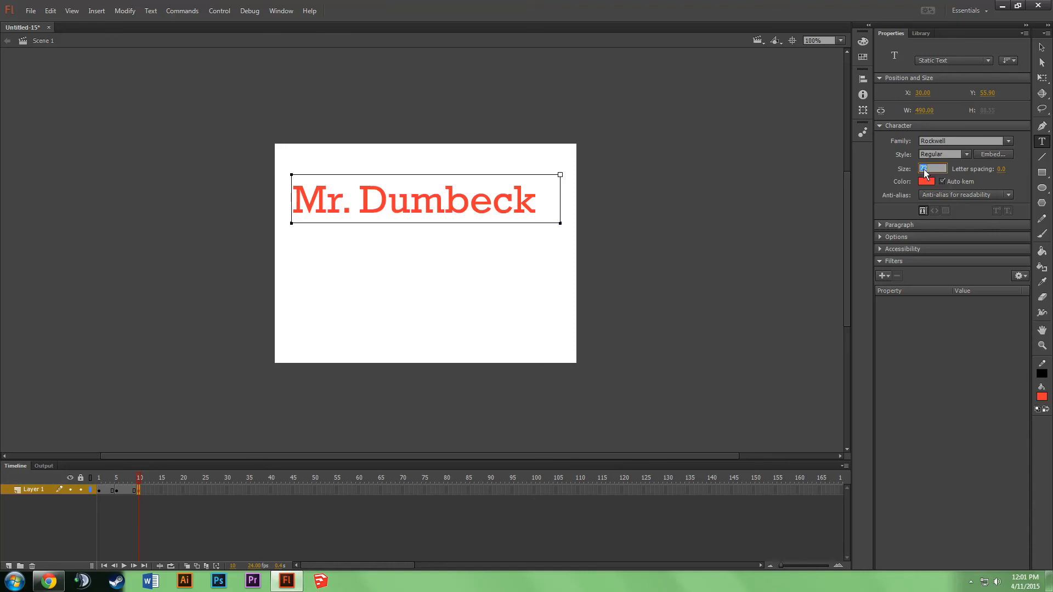
left_click(998, 185)
left_click(1008, 142)
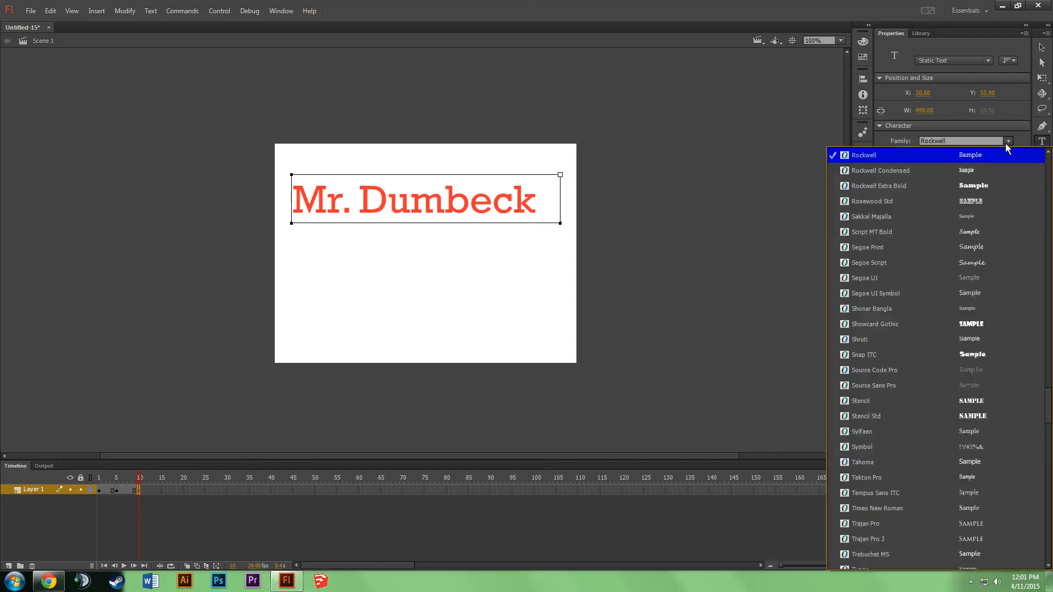
left_click(1008, 142)
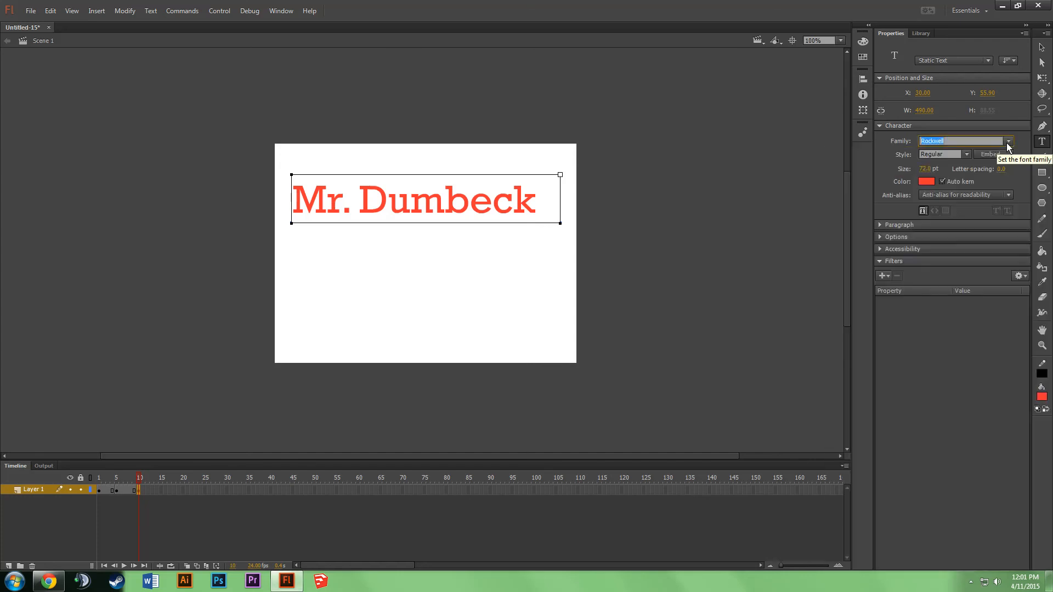
left_click(967, 156)
left_click(968, 158)
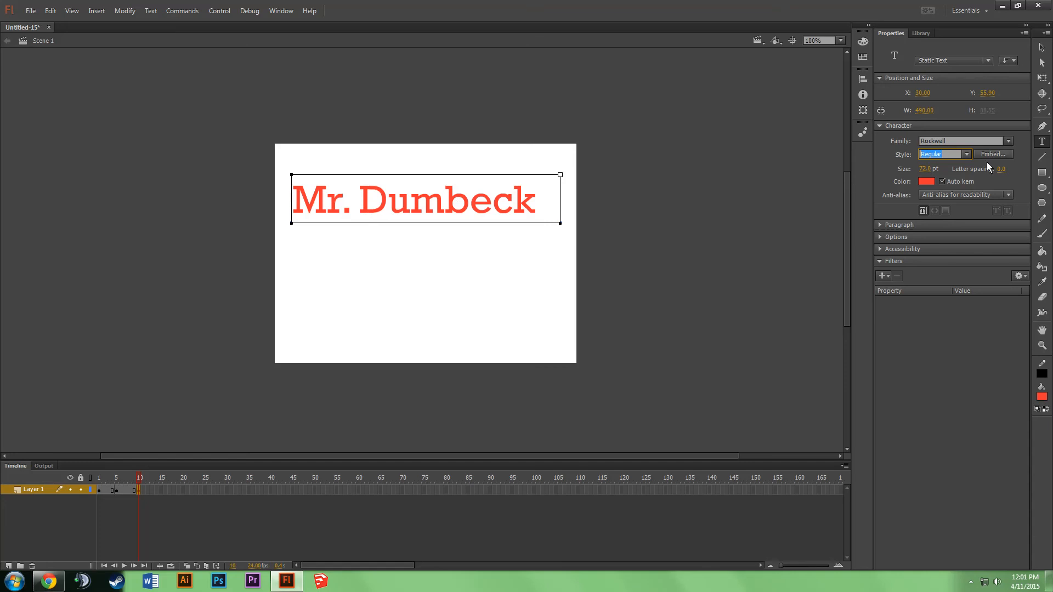
Recolor all of the name text dark navy (#000033) and finish editing the text box
left_click(536, 201)
key("ctrl+a")
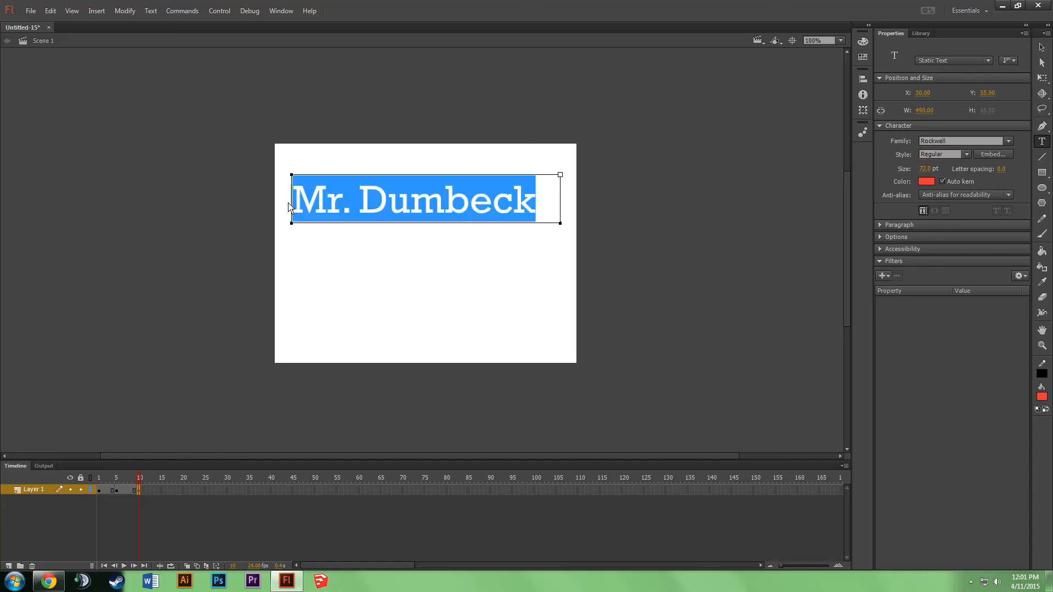
left_click(931, 182)
left_click(796, 241)
left_click(932, 181)
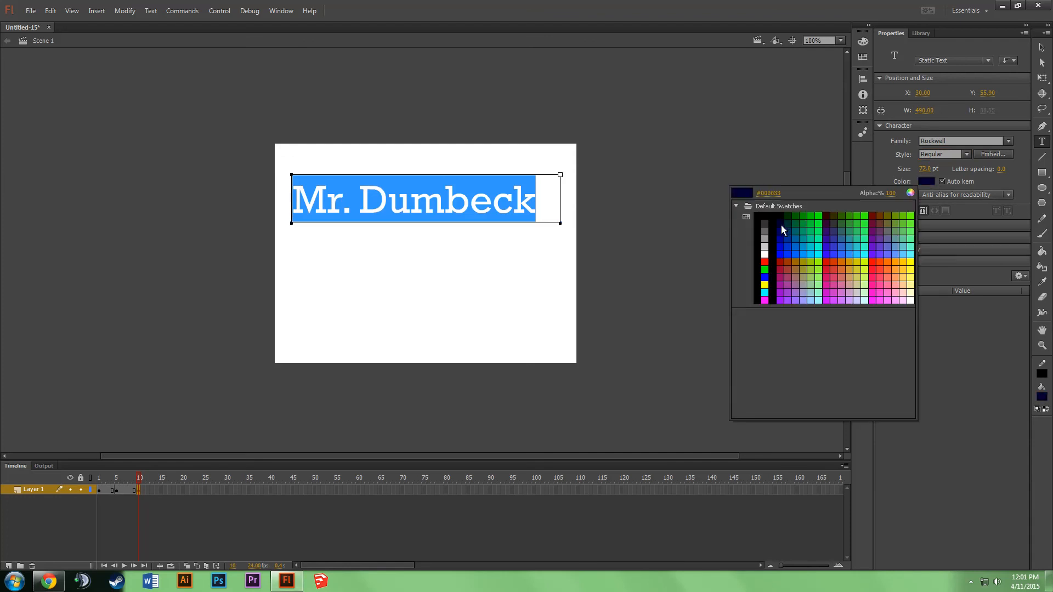
left_click(779, 223)
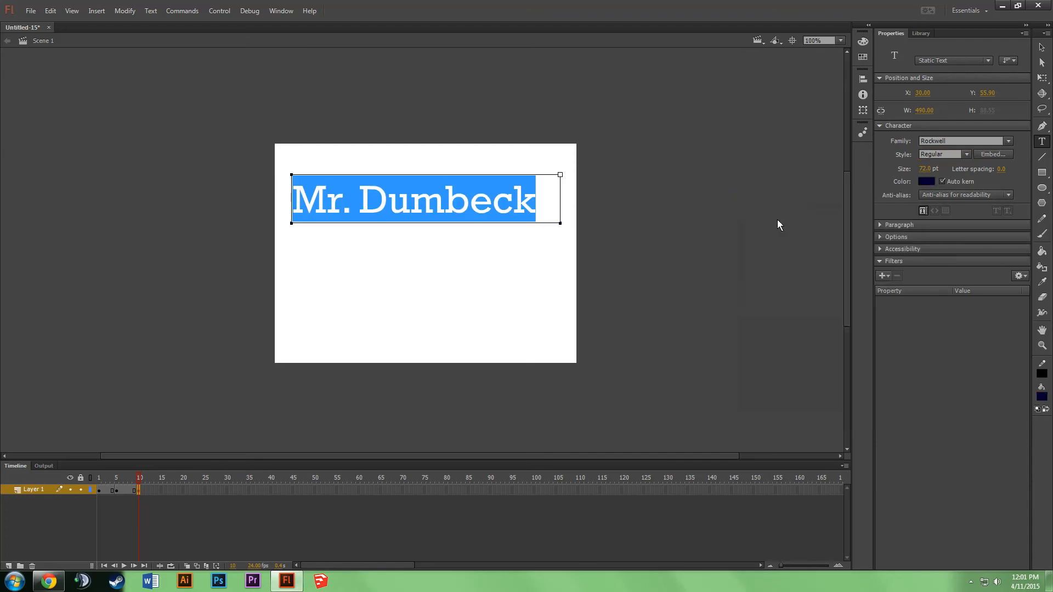
left_click(966, 140)
left_click(568, 168)
Move the name text to about X 50, Y 148 near the stage's middle and break it apart into separate letters
left_click(1042, 47)
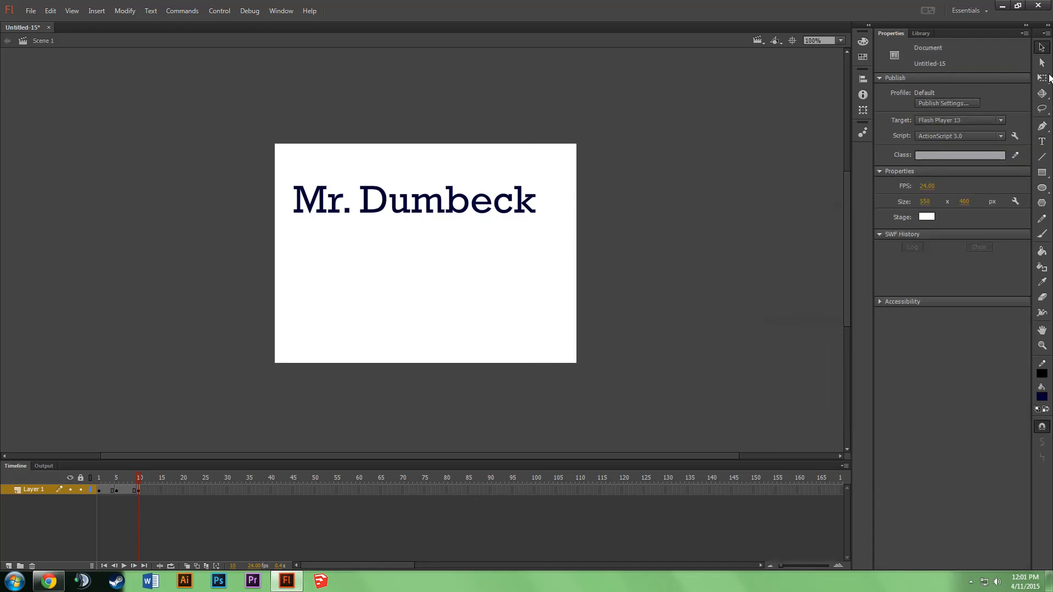
left_click_drag(419, 204, 428, 251)
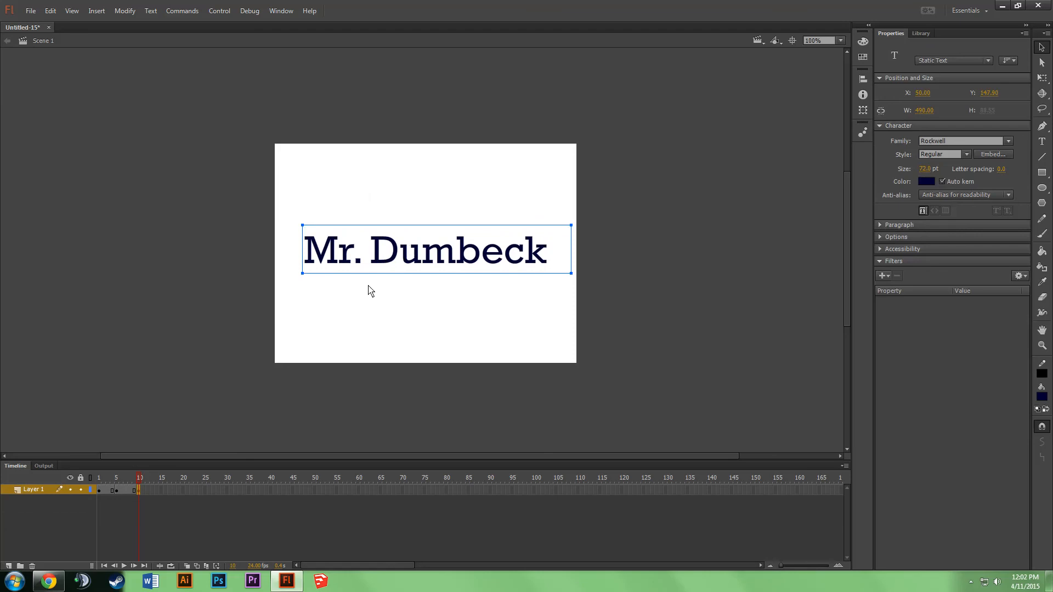
right_click(435, 254)
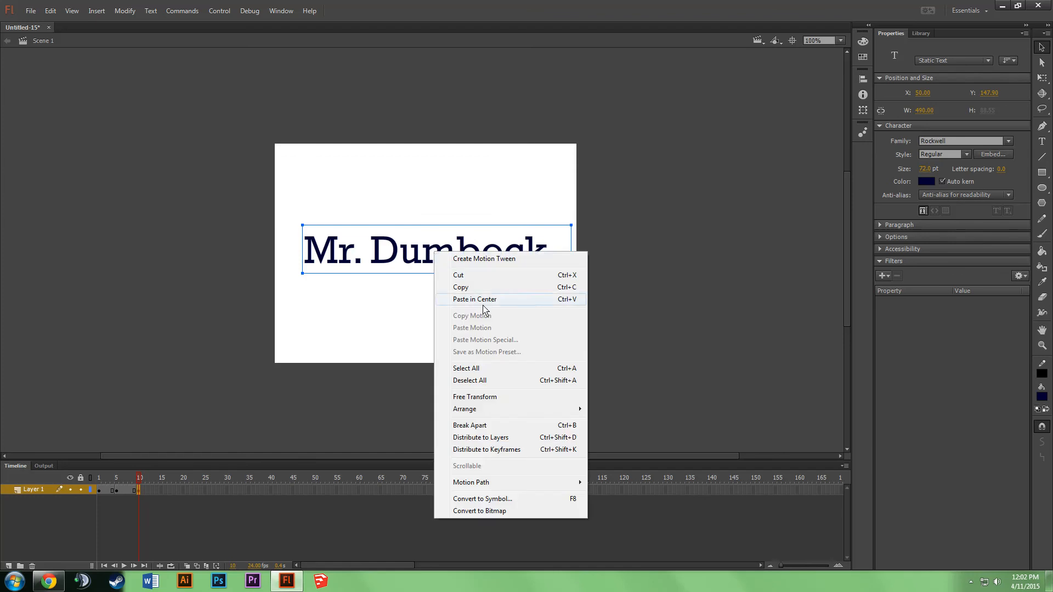
left_click(506, 426)
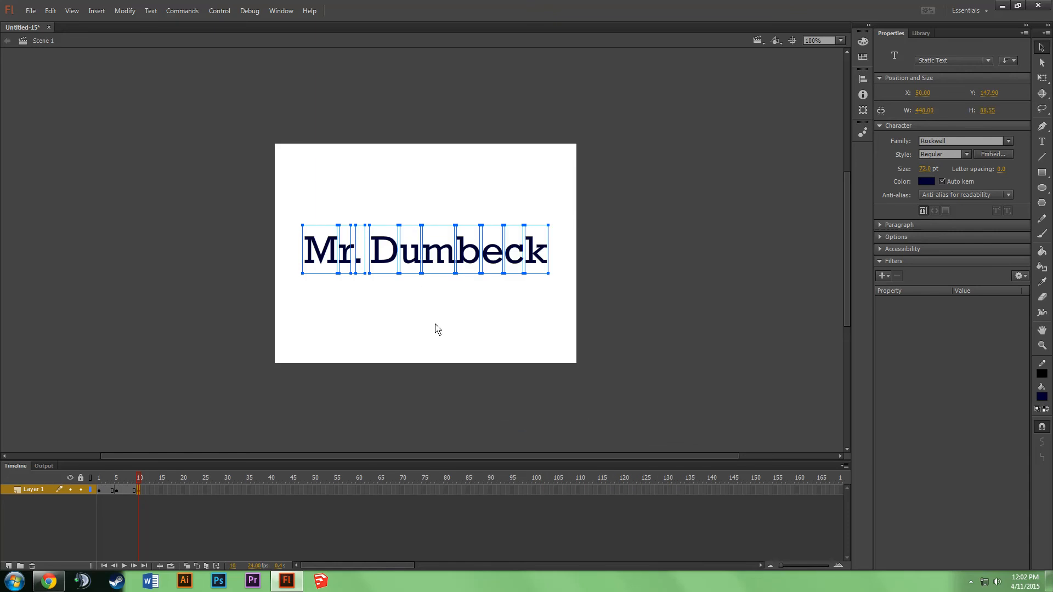
Check the letters of the name text one by one to see that each is a separate text object
left_click(313, 193)
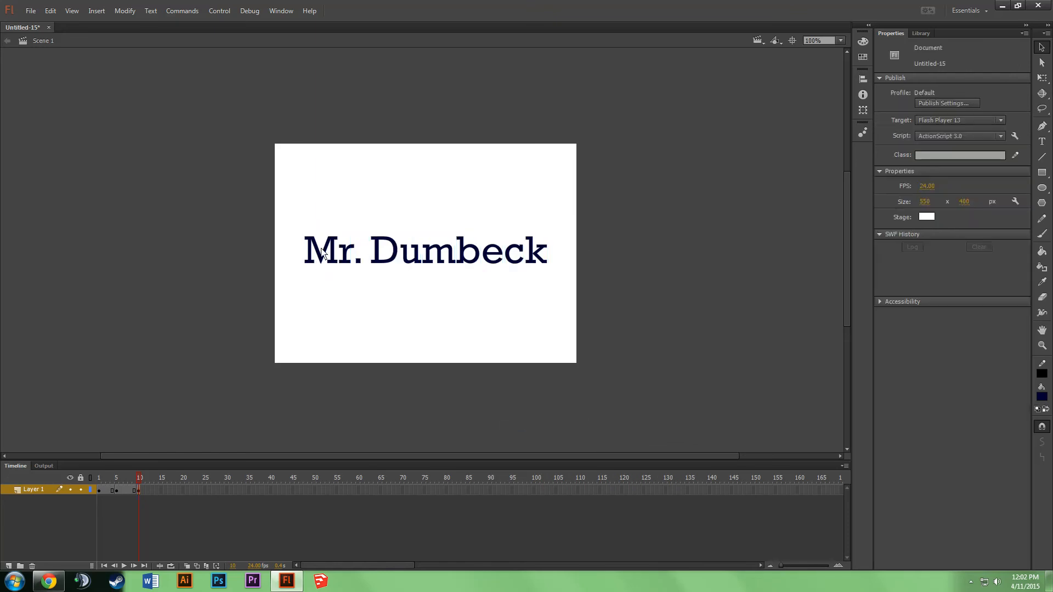
left_click(322, 259)
left_click(346, 256)
left_click(386, 247)
left_click(406, 249)
left_click(391, 250)
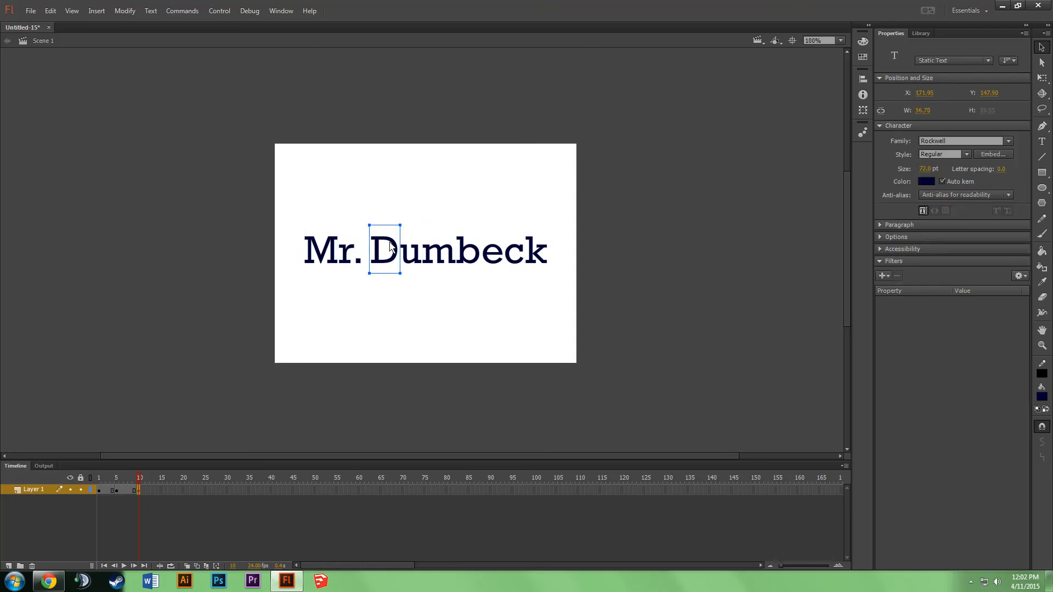
left_click(435, 252)
left_click(463, 245)
left_click(503, 250)
left_click(517, 251)
Break all the separate letters of the name text on frame 10 apart into editable shapes
left_click(284, 219)
left_click_drag(284, 219, 568, 289)
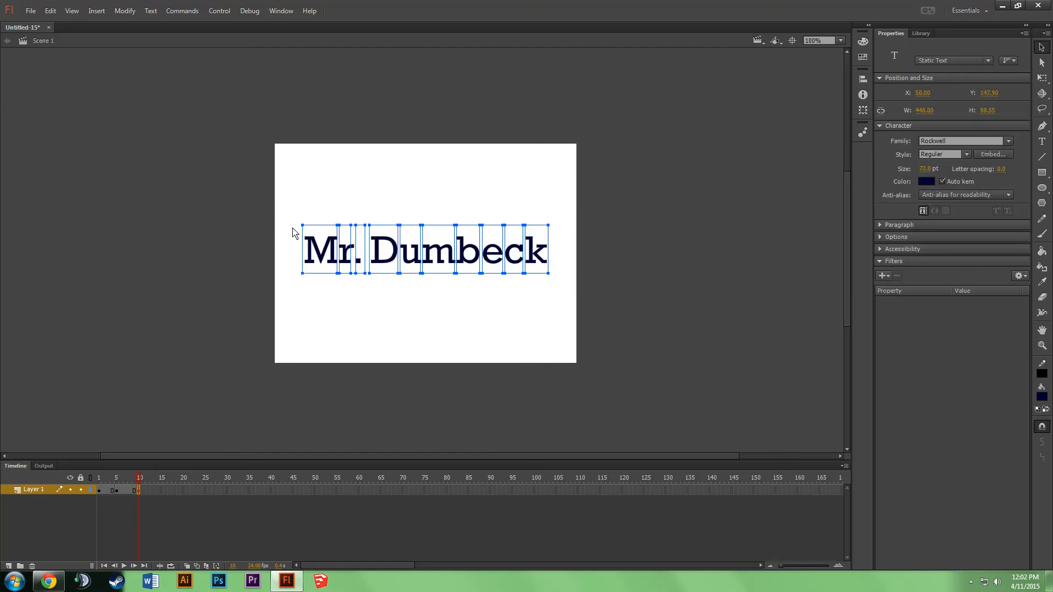
right_click(378, 251)
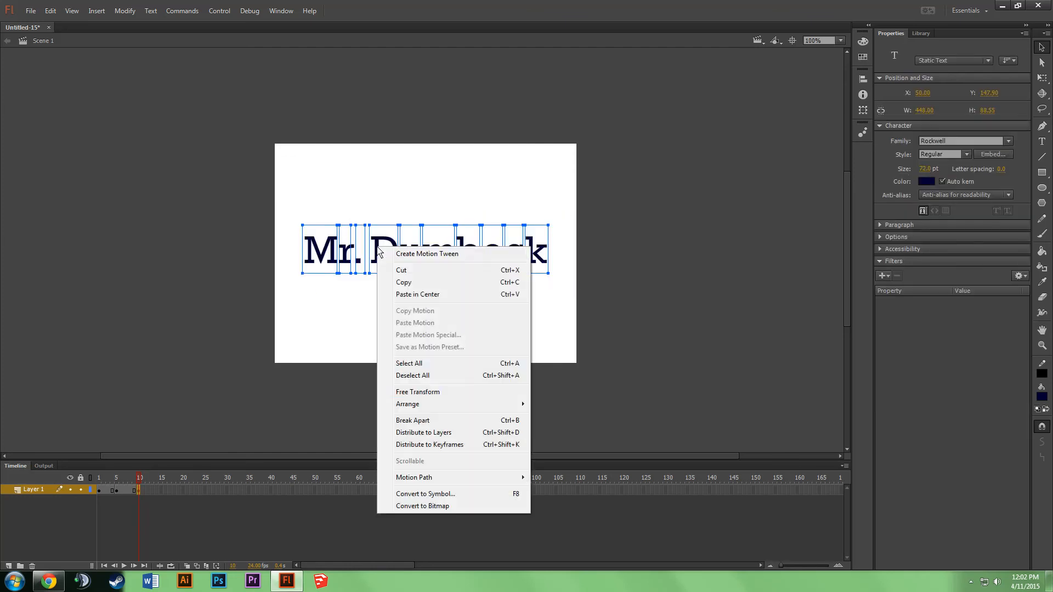
left_click(506, 423)
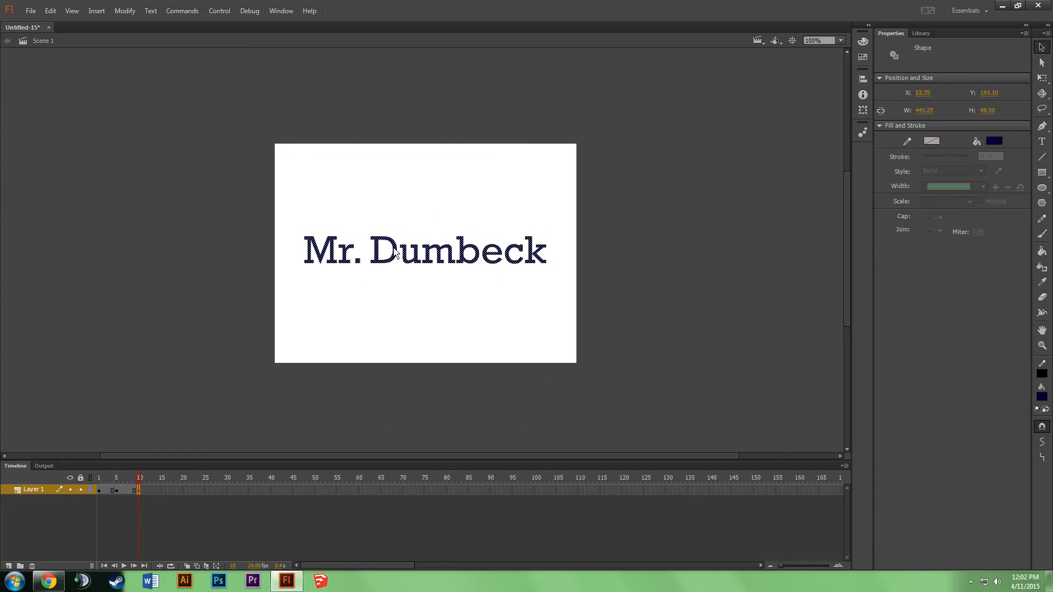
left_click(296, 216)
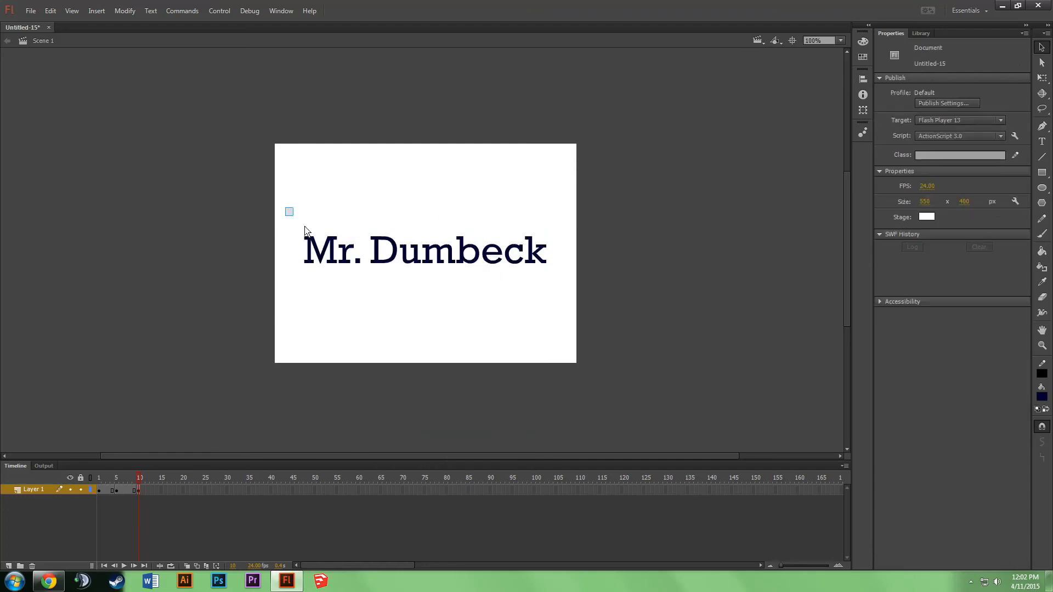
left_click_drag(305, 230, 574, 288)
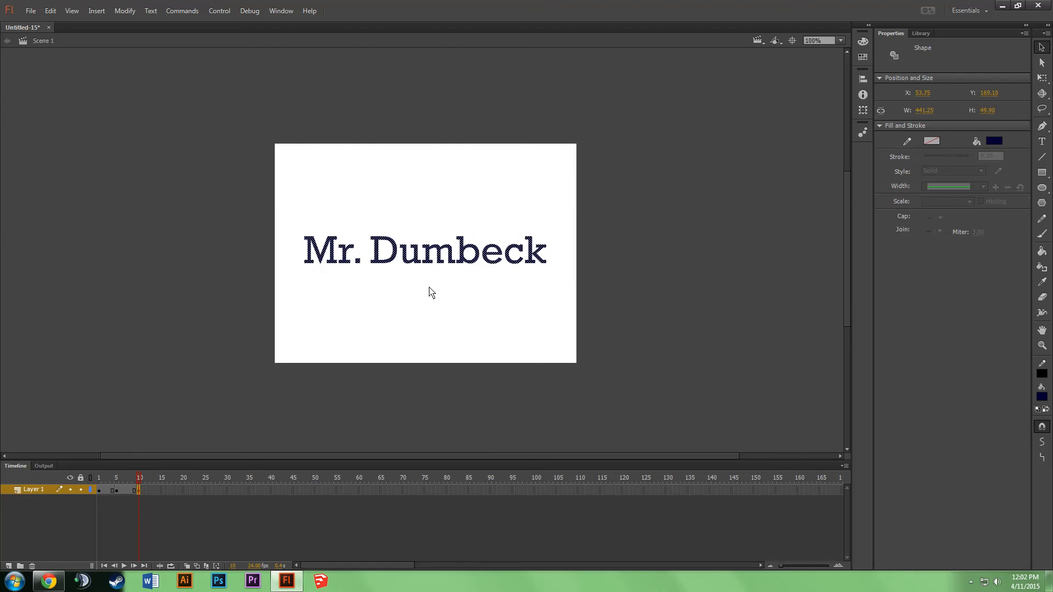
Create a shape tween on Layer 1 from the bird head at frame 5 to the name at frame 10 and play it from frame 1
left_click_drag(139, 486, 110, 484)
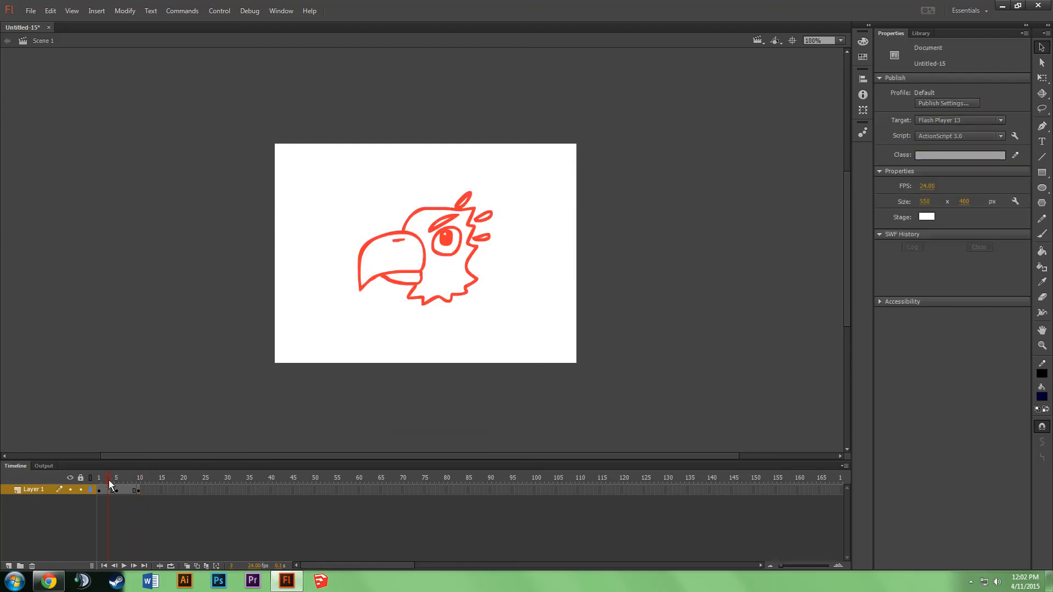
left_click(117, 489)
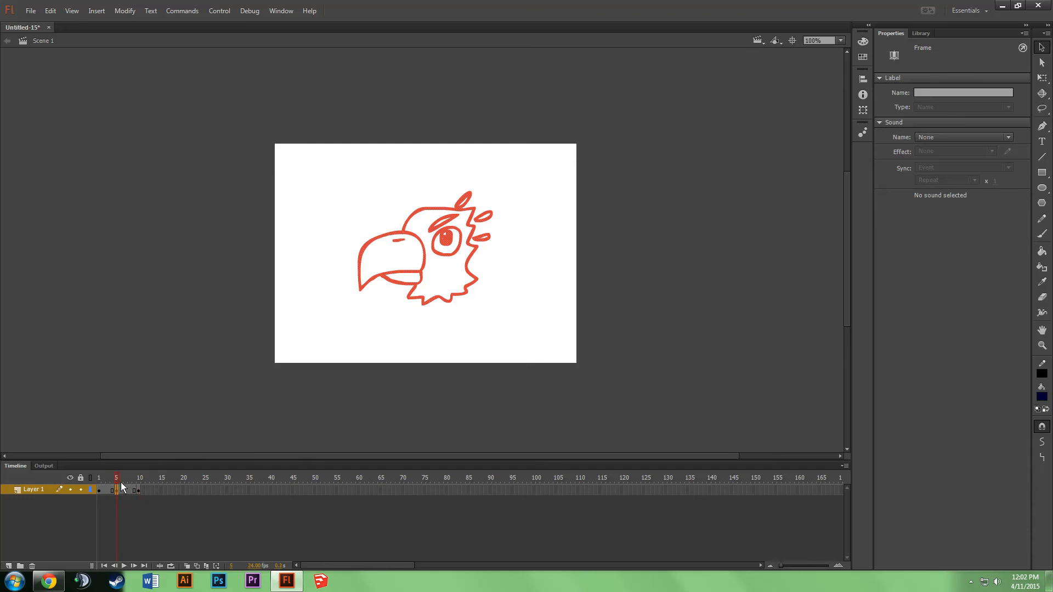
mouse_move(117, 479)
left_mouse_down()
mouse_move(144, 479)
mouse_move(100, 478)
mouse_move(155, 480)
left_mouse_up()
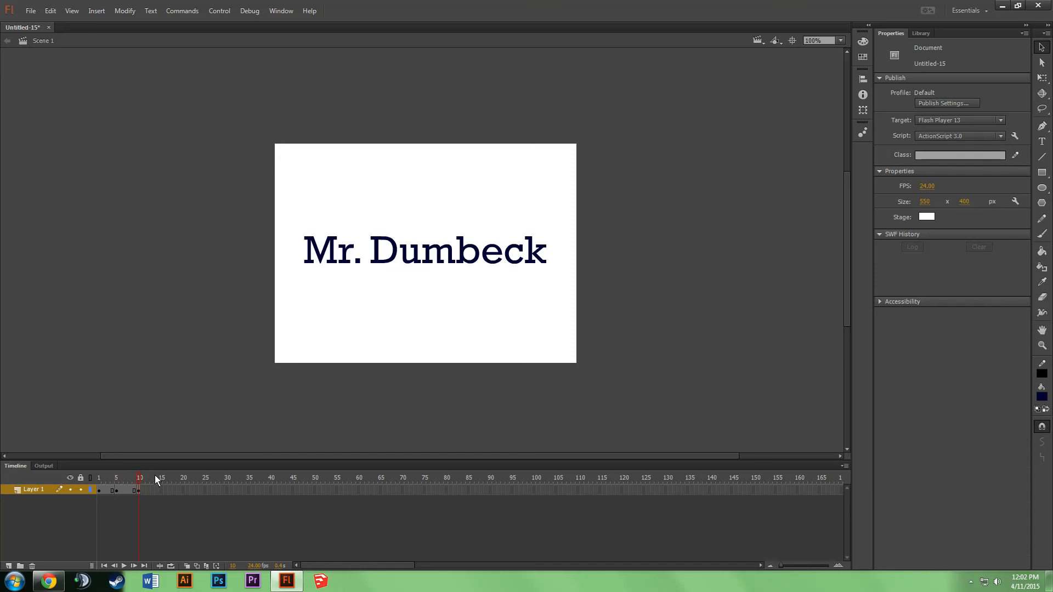
right_click(128, 490)
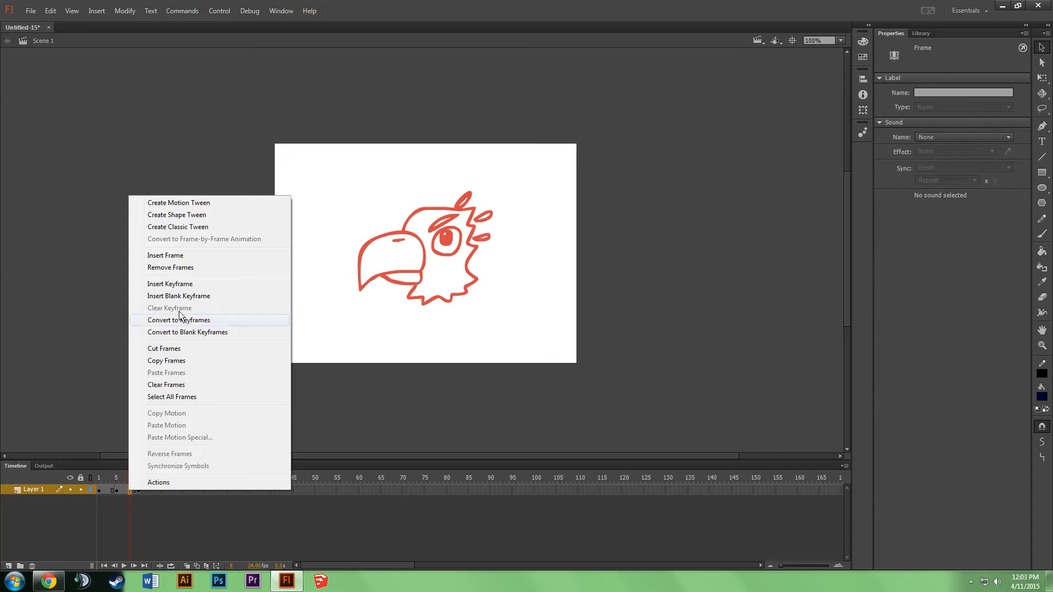
left_click(213, 215)
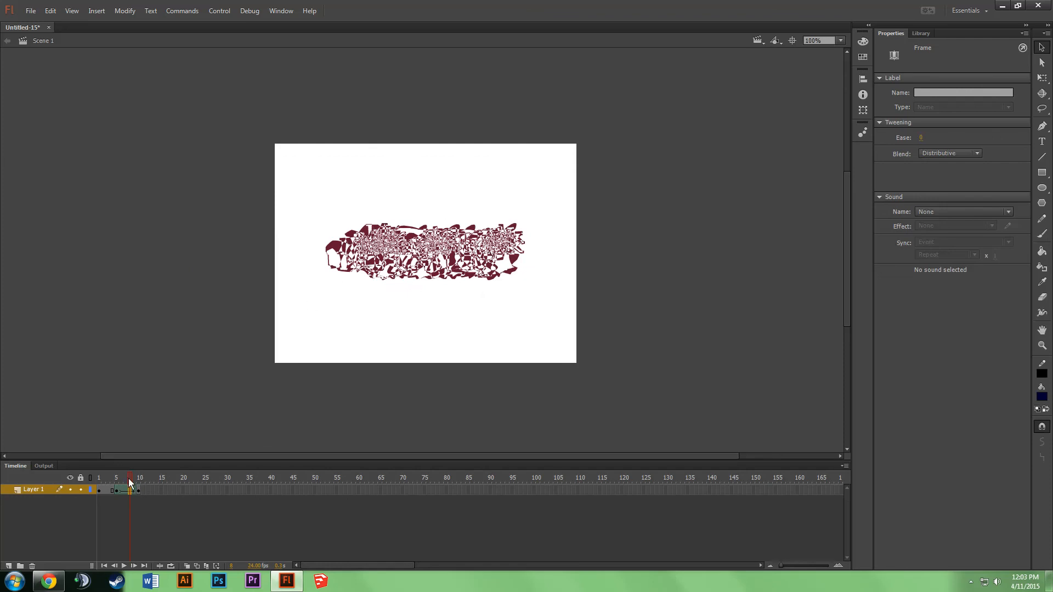
left_click_drag(130, 479, 80, 482)
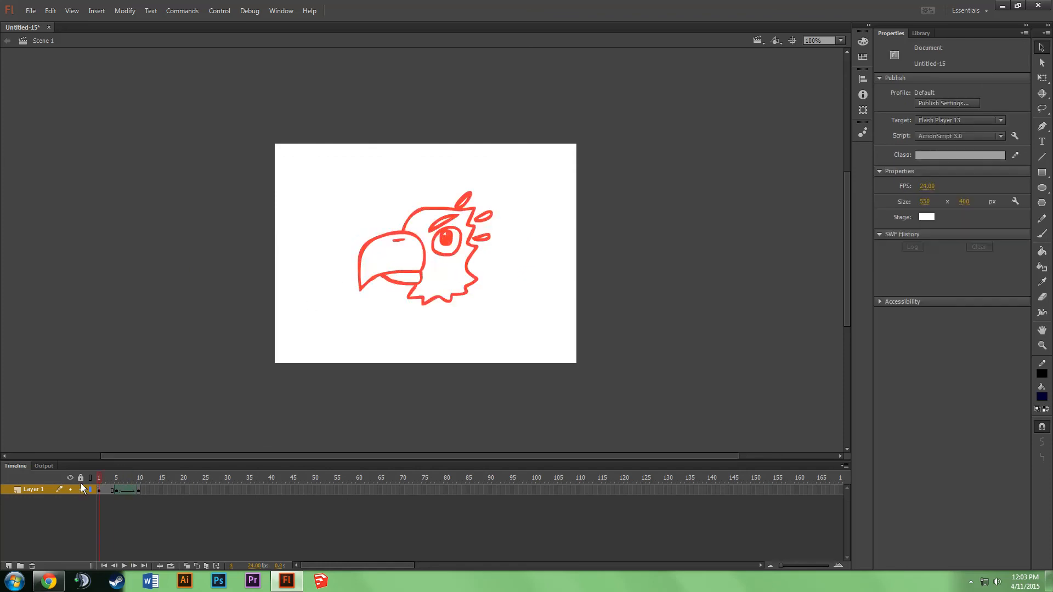
left_click(124, 566)
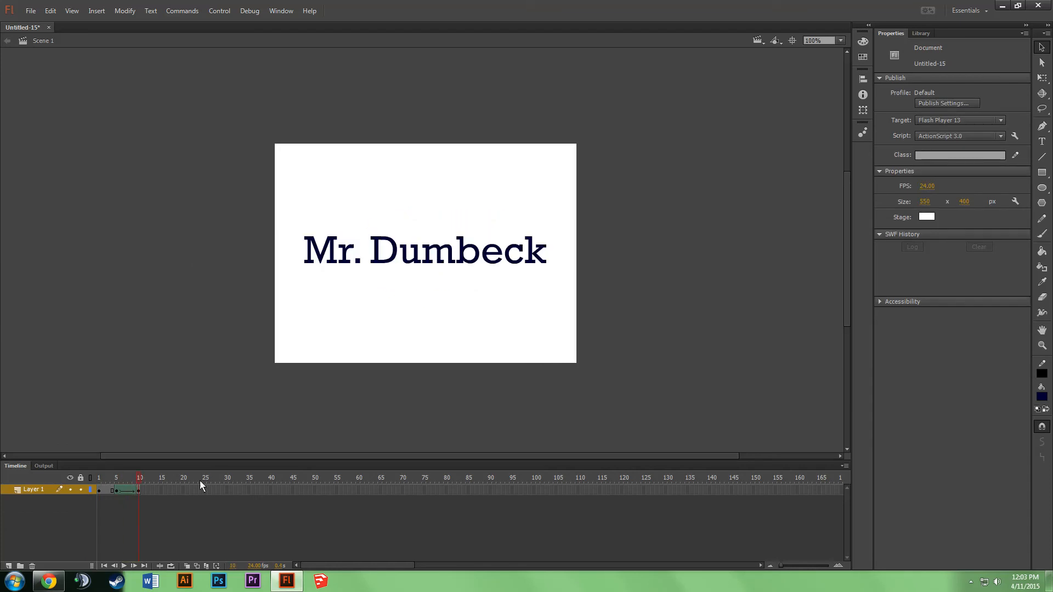
Insert a keyframe at frame 15 of Layer 1 to hold the name, and play the animation
right_click(160, 489)
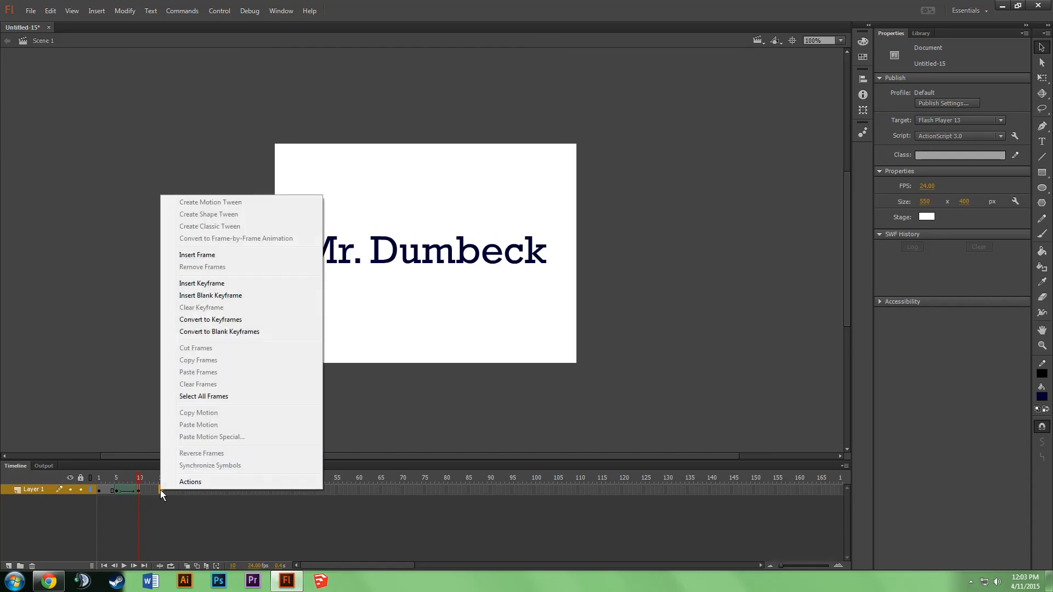
left_click(202, 284)
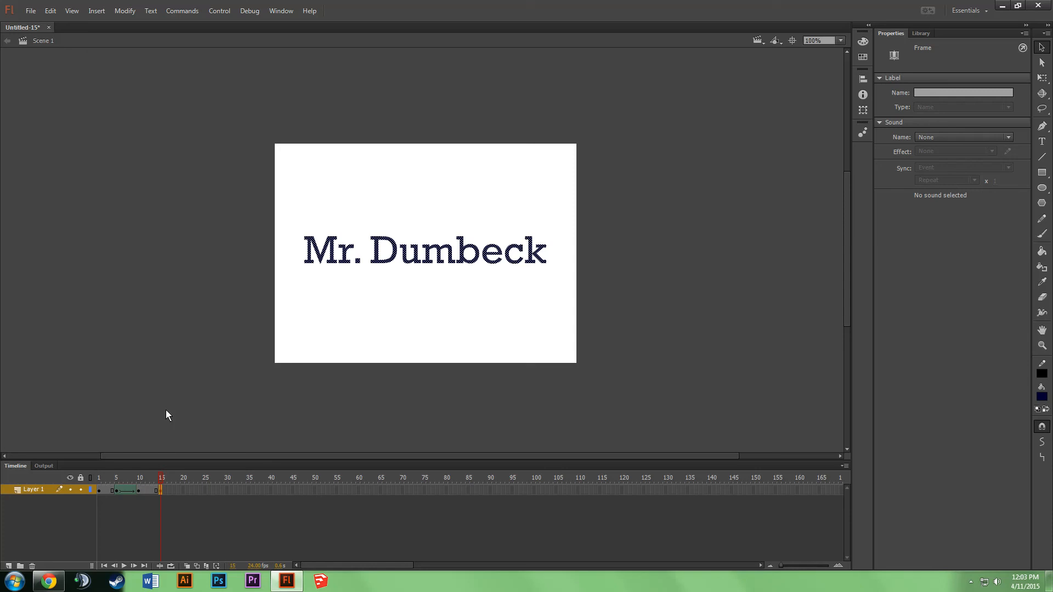
left_click(137, 489)
left_click(123, 566)
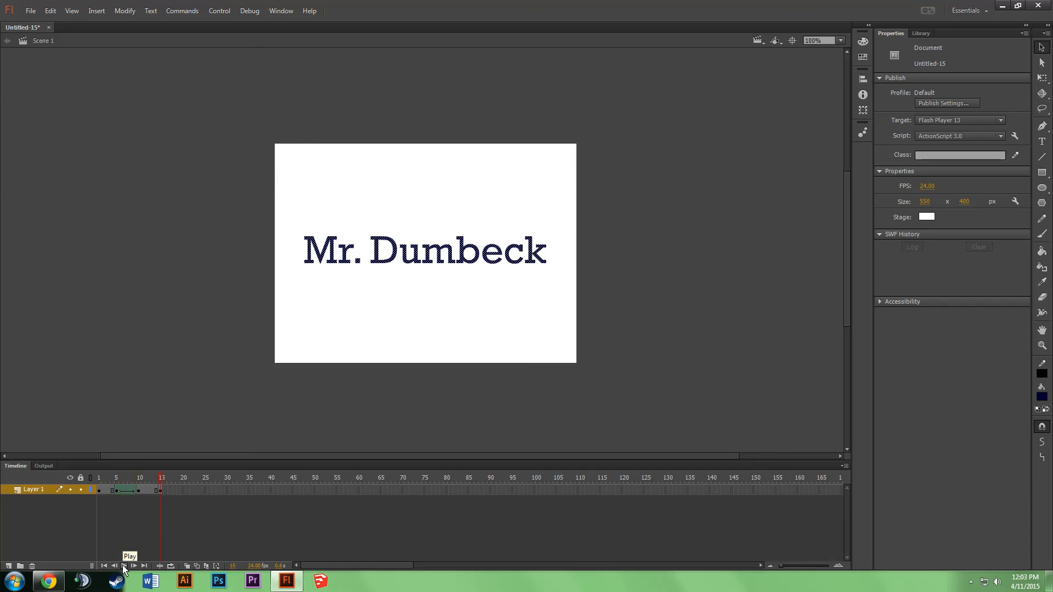
Insert a keyframe at frame 20 of Layer 1 and delete the name shapes from that frame
right_click(183, 490)
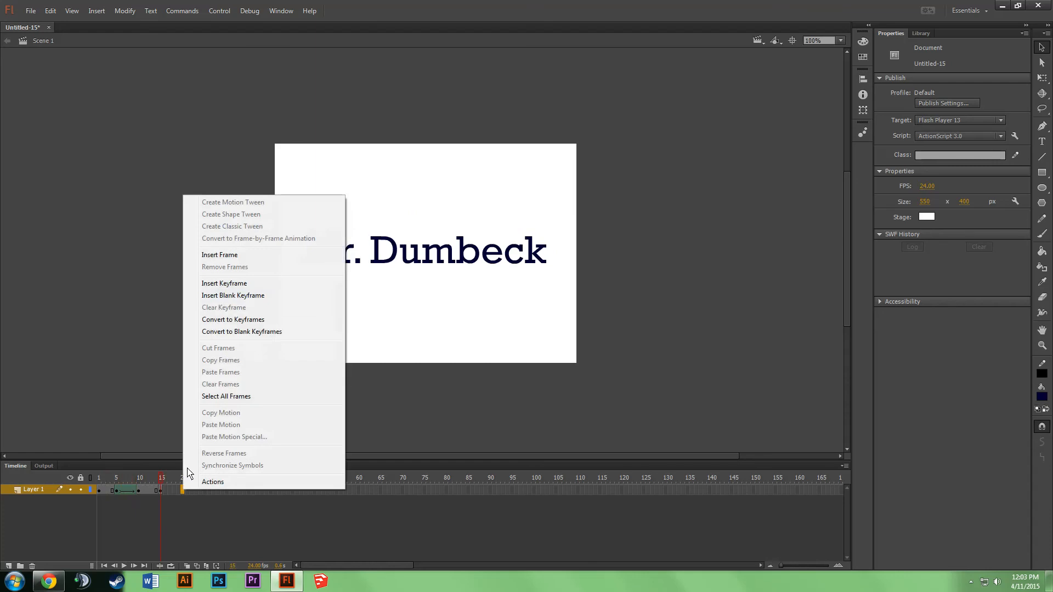
left_click(239, 284)
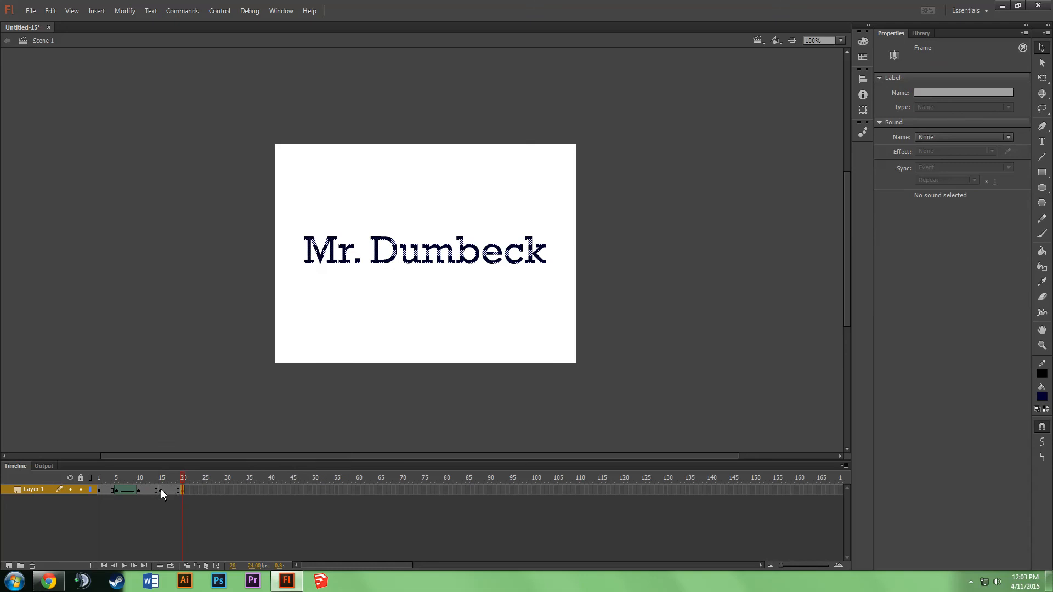
left_click_drag(162, 479, 140, 482)
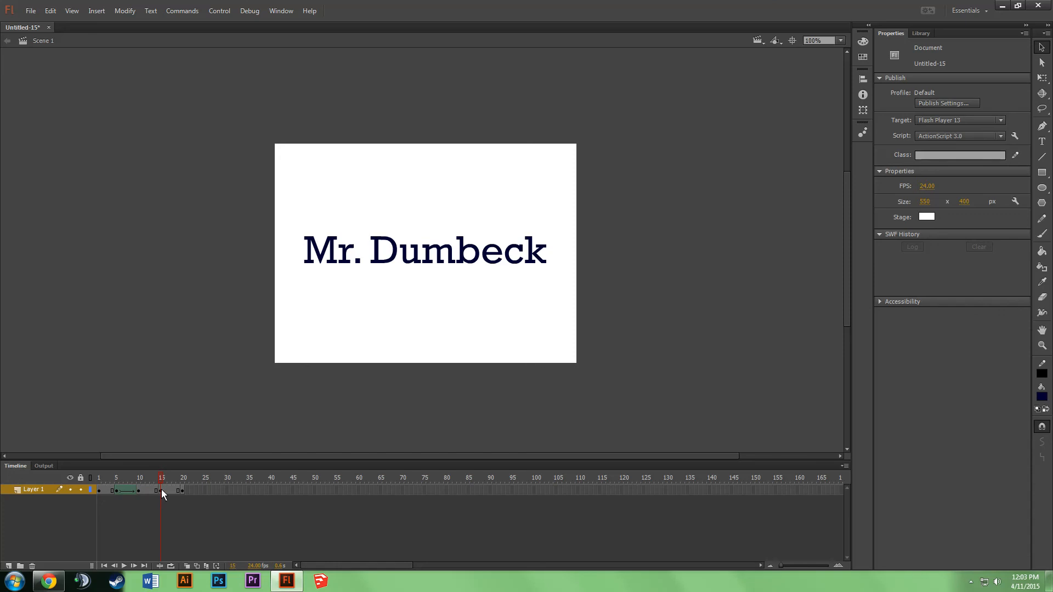
left_click(161, 490)
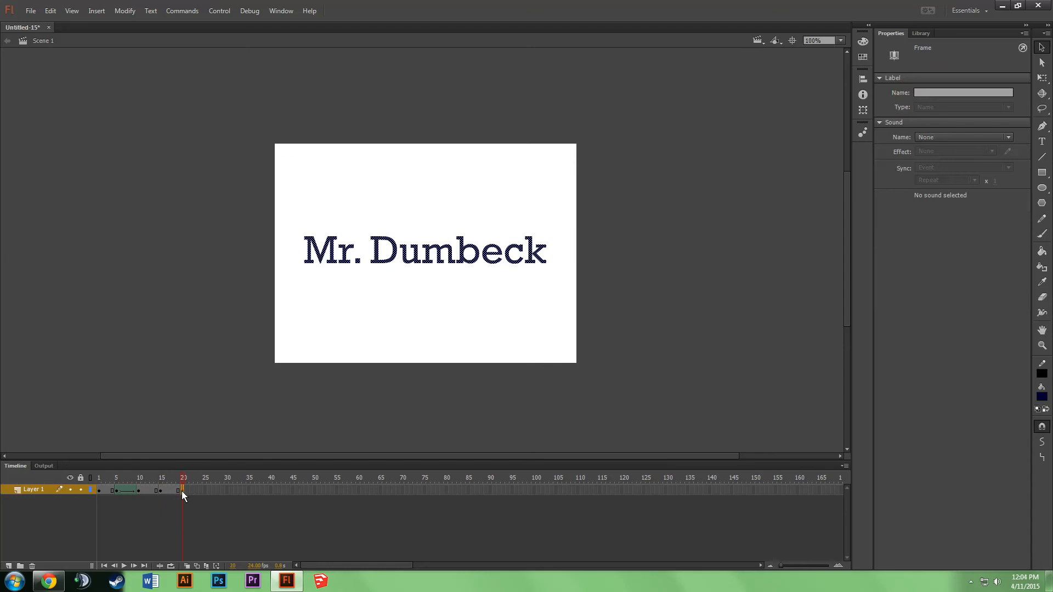
key("Delete")
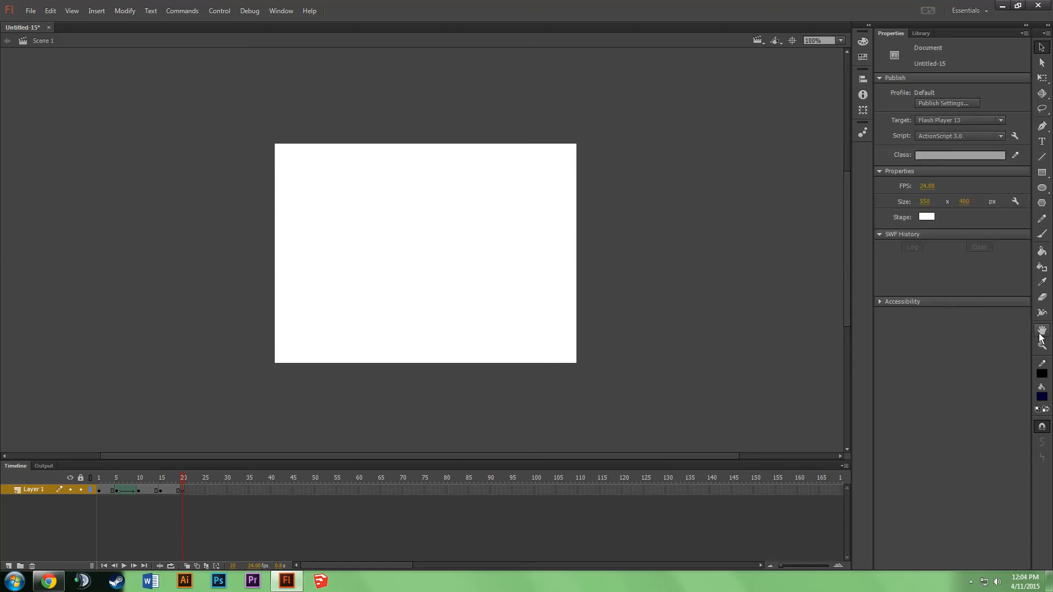
Draw a hedgehog outline with a pointed snout, spiky back and short legs on frame 20 using the Brush tool with a dark green fill
left_click(1042, 233)
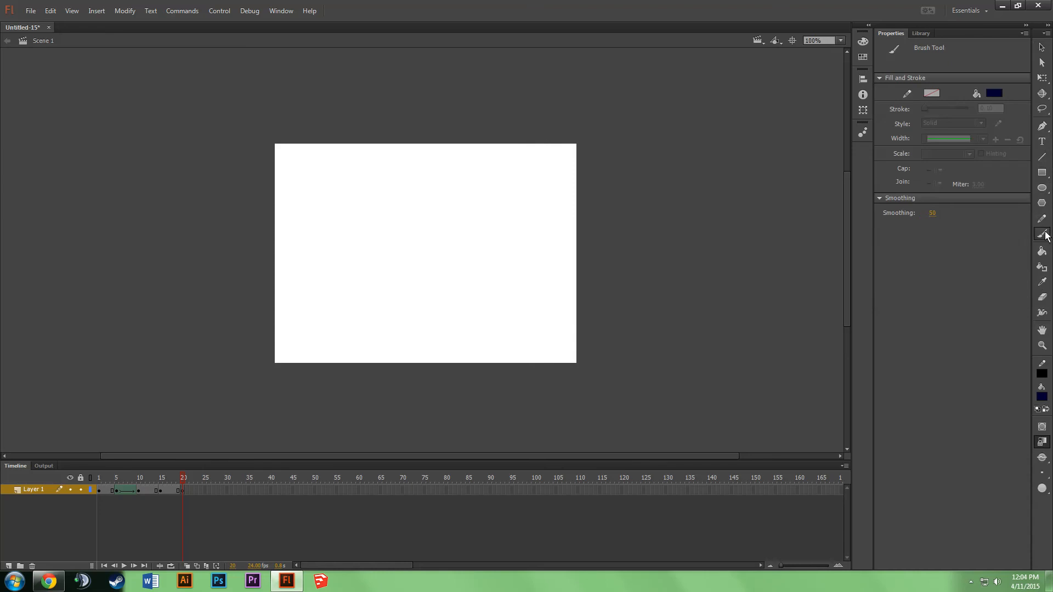
left_click(1042, 219)
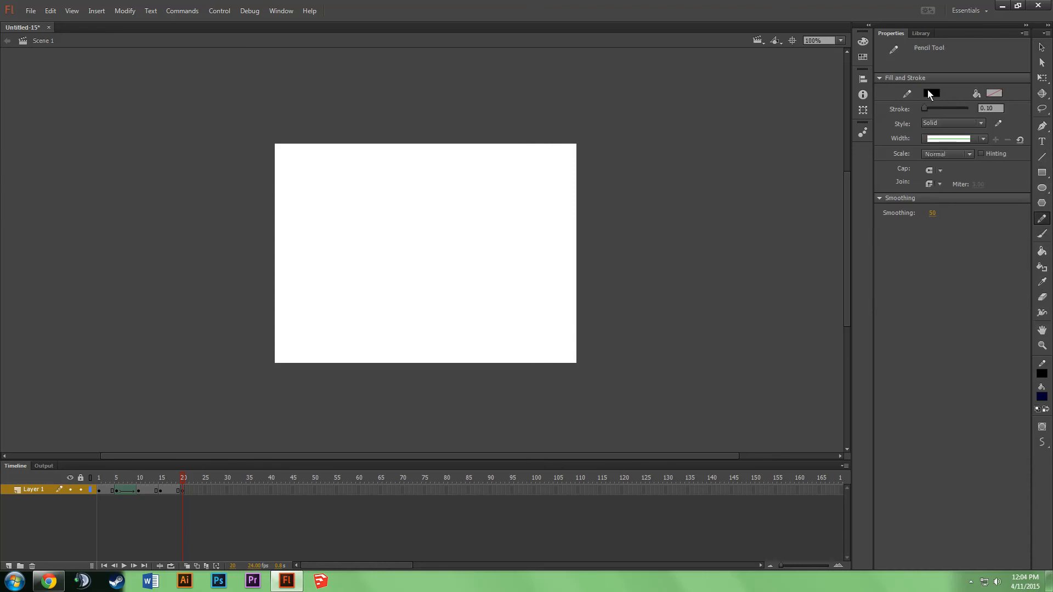
left_click(1042, 234)
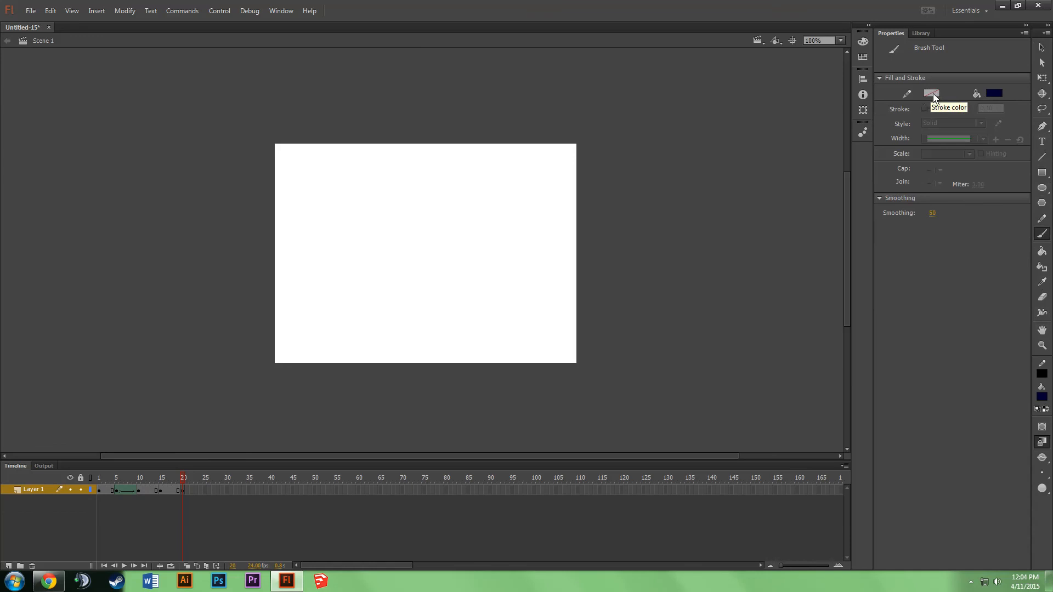
left_click(994, 94)
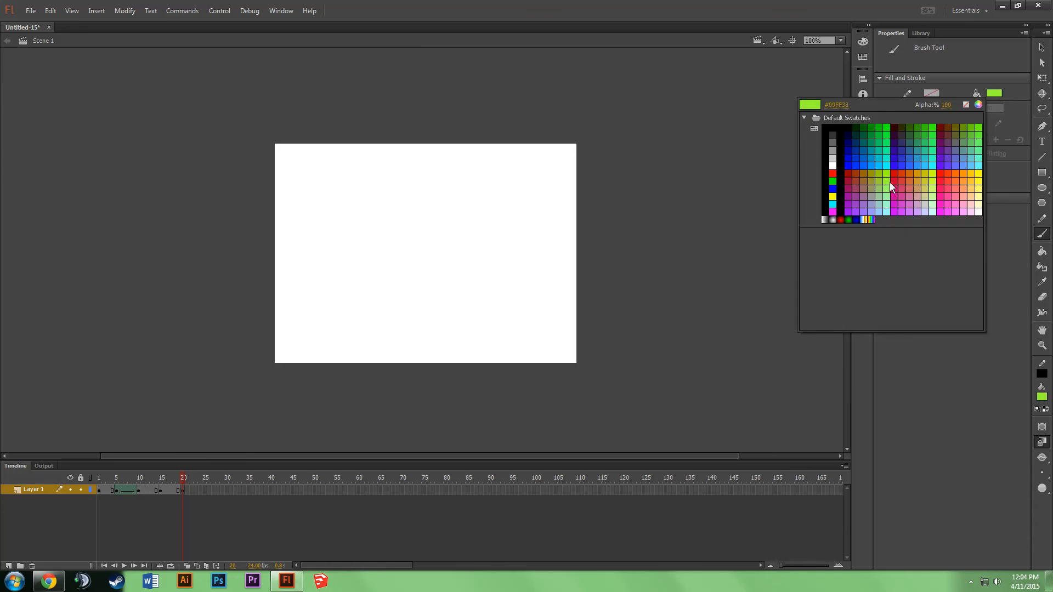
left_click(864, 127)
mouse_move(393, 252)
left_mouse_down()
mouse_move(359, 273)
mouse_move(399, 277)
mouse_move(398, 293)
mouse_move(473, 279)
mouse_move(490, 236)
mouse_move(470, 252)
mouse_move(477, 218)
mouse_move(459, 248)
mouse_move(451, 200)
mouse_move(446, 239)
mouse_move(430, 198)
mouse_move(430, 236)
mouse_move(406, 204)
mouse_move(417, 239)
mouse_move(378, 212)
mouse_move(407, 242)
mouse_move(377, 212)
mouse_move(411, 244)
mouse_move(369, 223)
mouse_move(402, 274)
mouse_move(473, 279)
left_mouse_up()
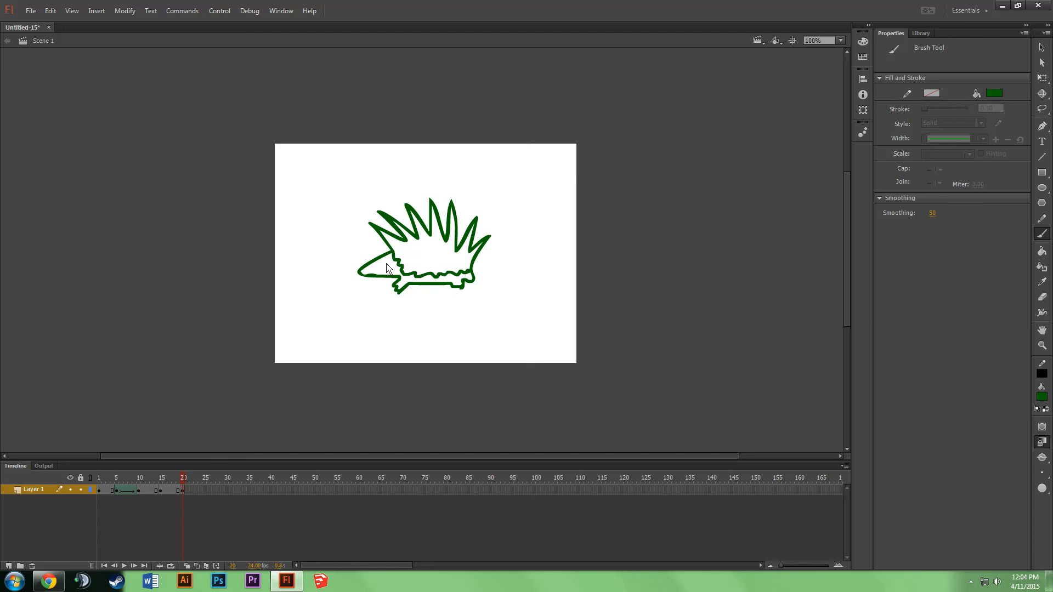
Add the hedgehog's eye, extra spikes along its back and short fur strokes on its body with the dark green brush
left_click_drag(386, 261, 387, 264)
mouse_move(386, 226)
left_mouse_down()
mouse_move(373, 221)
mouse_move(385, 191)
left_mouse_up()
left_click_drag(427, 219, 407, 184)
mouse_move(443, 219)
left_mouse_down()
mouse_move(470, 227)
mouse_move(459, 229)
mouse_move(479, 210)
mouse_move(481, 238)
mouse_move(506, 228)
left_mouse_up()
mouse_move(475, 266)
left_mouse_down()
mouse_move(496, 261)
mouse_move(494, 250)
left_mouse_up()
mouse_move(416, 267)
left_mouse_down()
mouse_move(398, 283)
mouse_move(439, 271)
mouse_move(464, 279)
left_mouse_up()
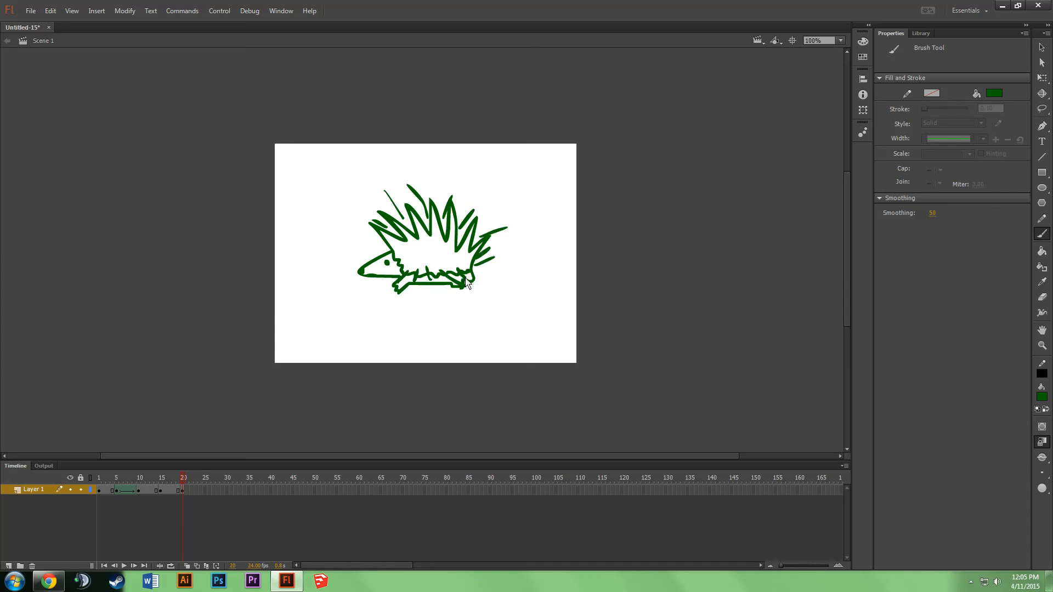
mouse_move(404, 255)
left_mouse_down()
mouse_move(376, 244)
mouse_move(489, 284)
mouse_move(414, 252)
mouse_move(411, 238)
mouse_move(467, 246)
mouse_move(468, 257)
mouse_move(484, 246)
mouse_move(477, 275)
left_mouse_up()
Select the whole hedgehog drawing and move it slightly down to about X 150, Y 95 on the stage
left_click(1040, 48)
left_click_drag(331, 171, 526, 327)
left_click_drag(442, 226, 438, 245)
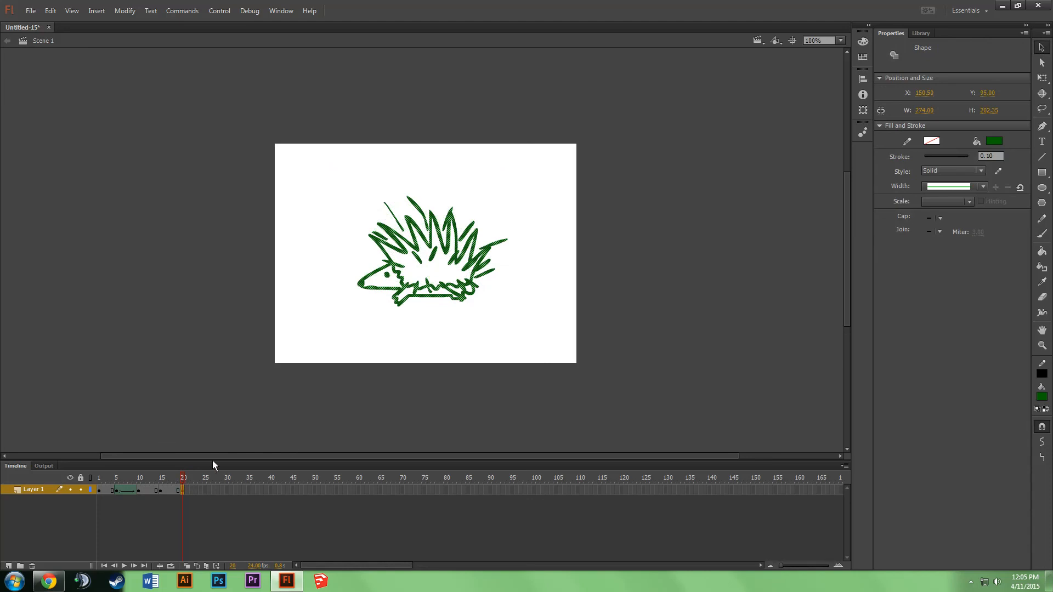
Create a shape tween on Layer 1 from the name at frame 15 to the hedgehog at frame 20 and scrub through it
right_click(174, 490)
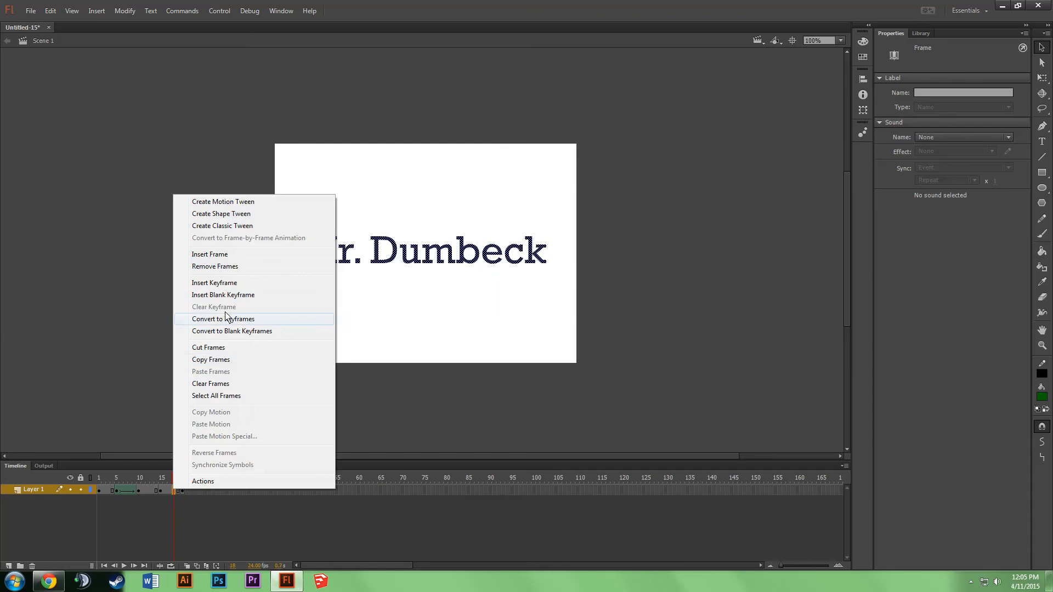
left_click(235, 215)
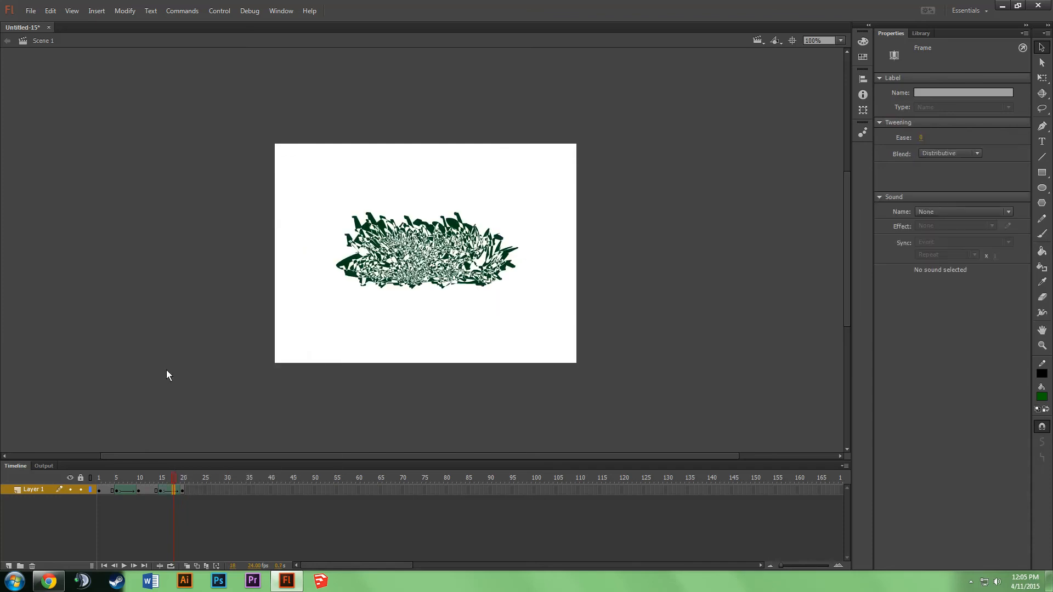
mouse_move(172, 476)
left_mouse_down()
mouse_move(94, 476)
mouse_move(183, 480)
left_mouse_up()
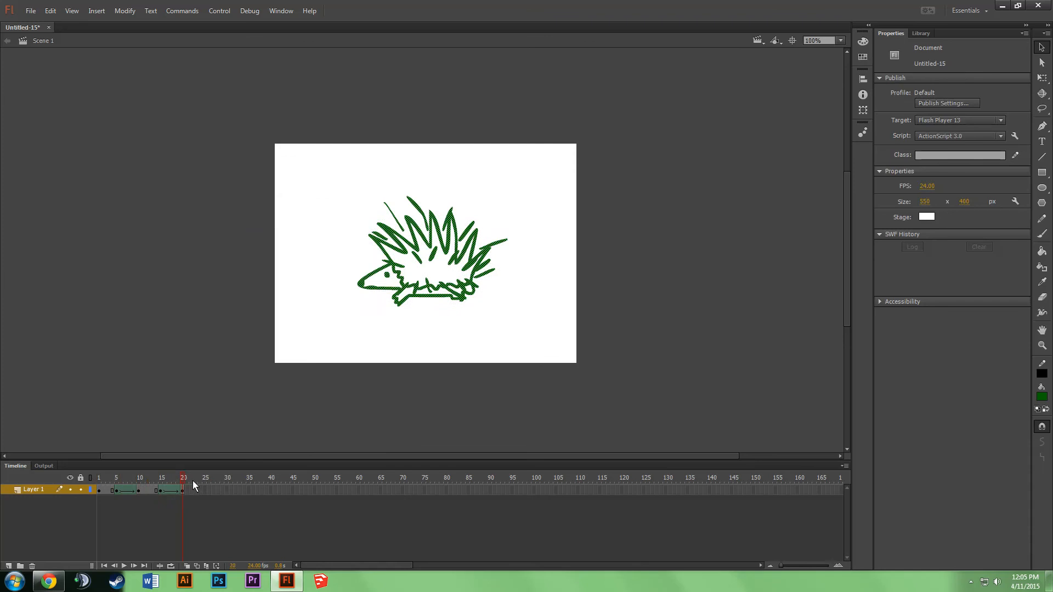
Insert a keyframe at frame 25 of Layer 1 to hold the hedgehog, and play the animation from frame 1
left_click(206, 485)
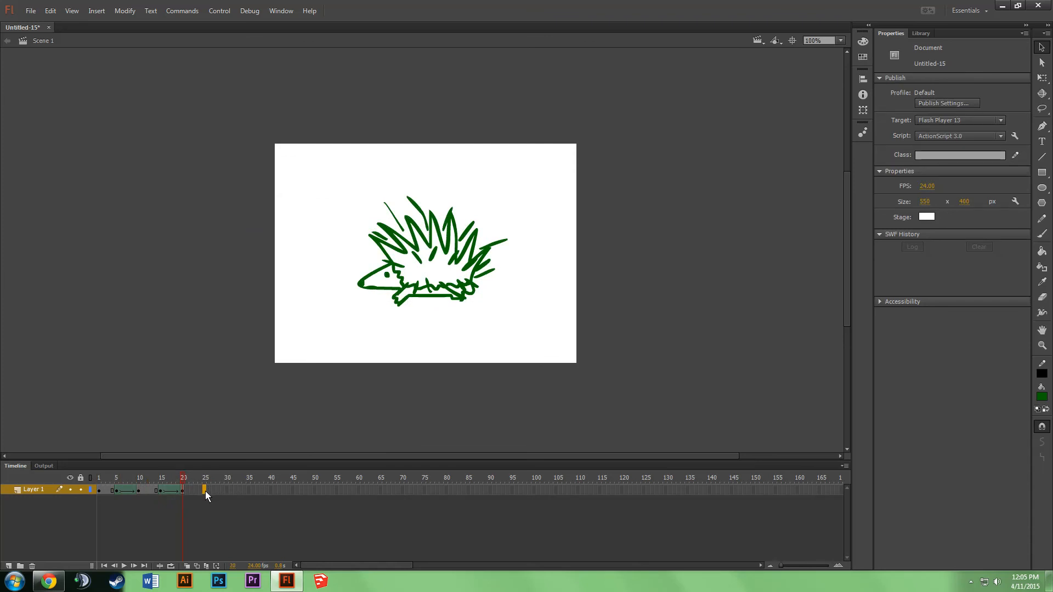
right_click(205, 491)
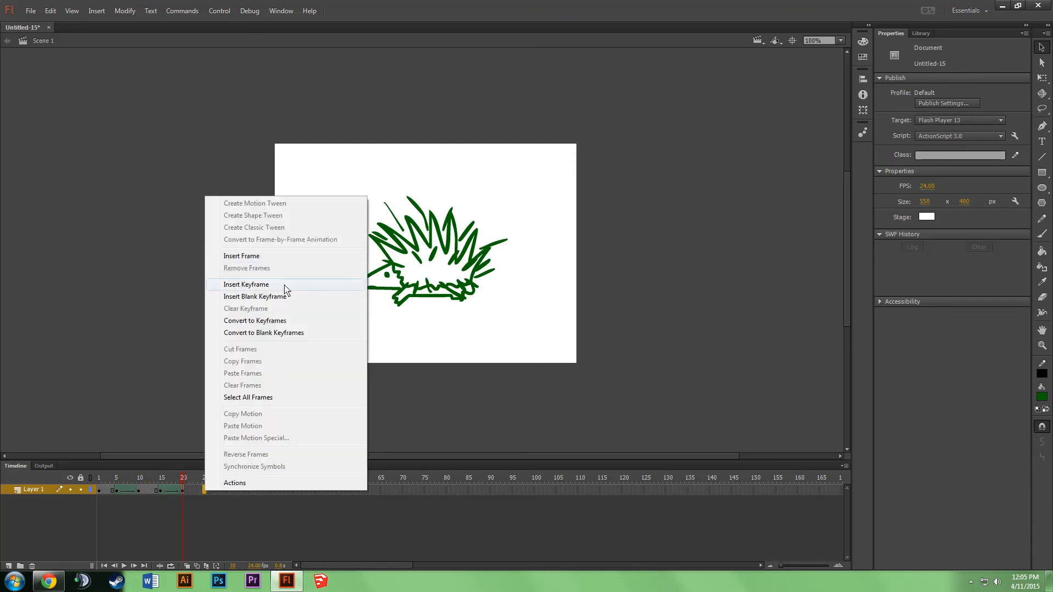
left_click(246, 284)
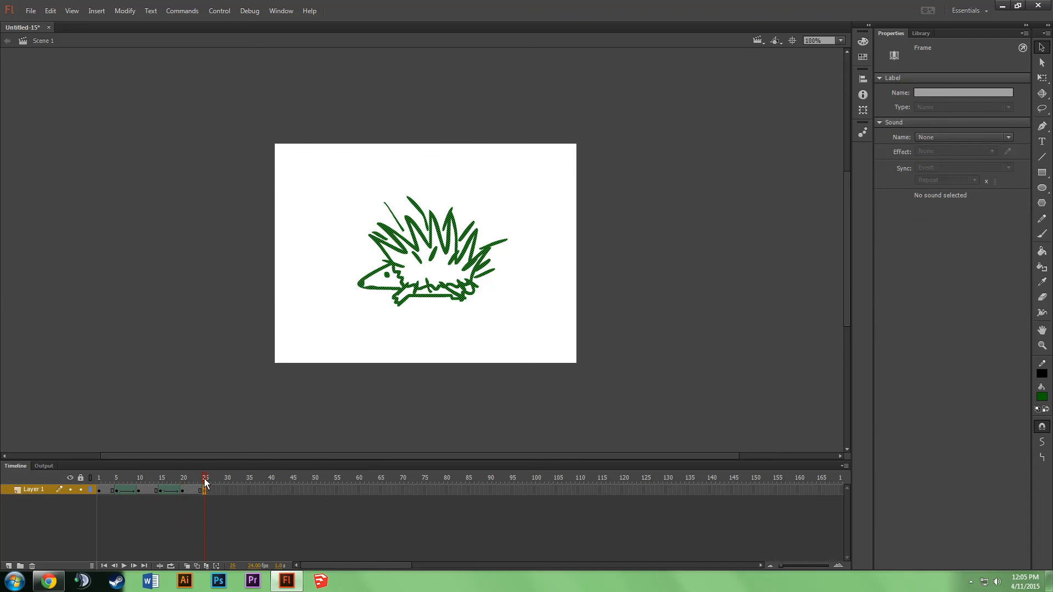
left_click_drag(206, 480, 103, 477)
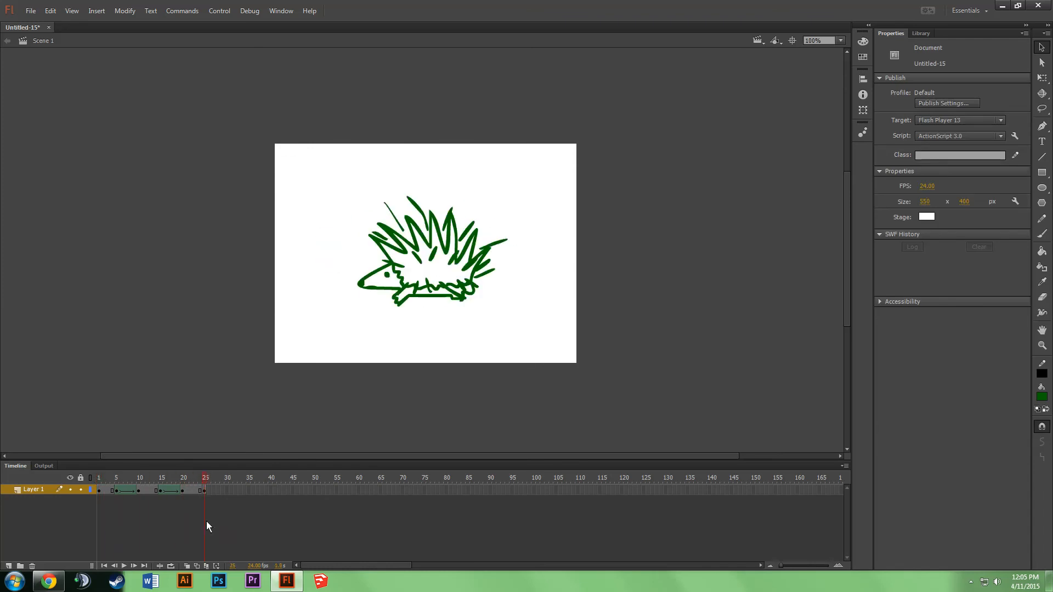
left_click_drag(202, 478, 94, 484)
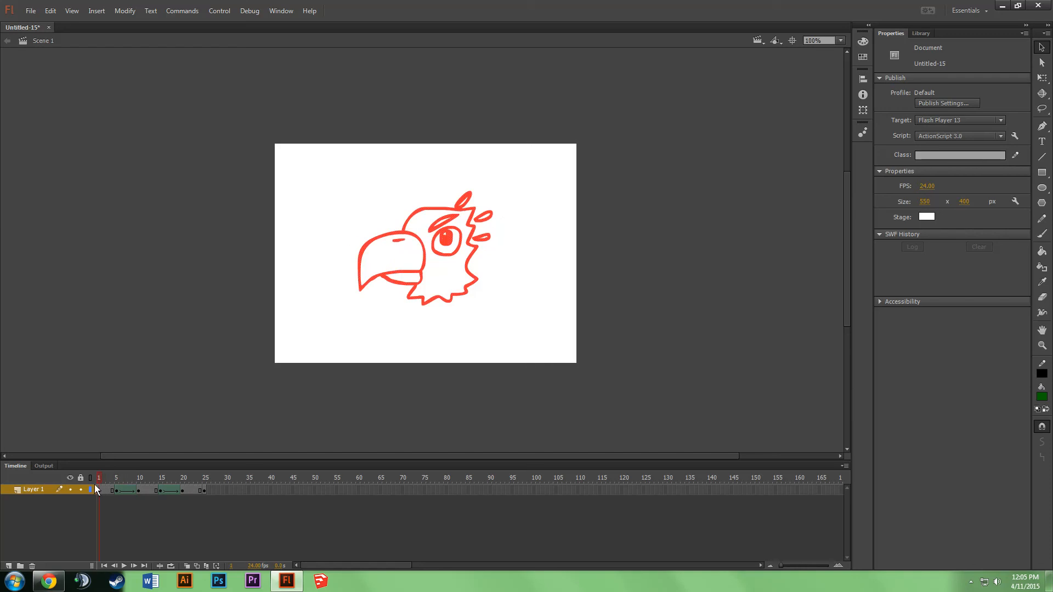
left_click(124, 567)
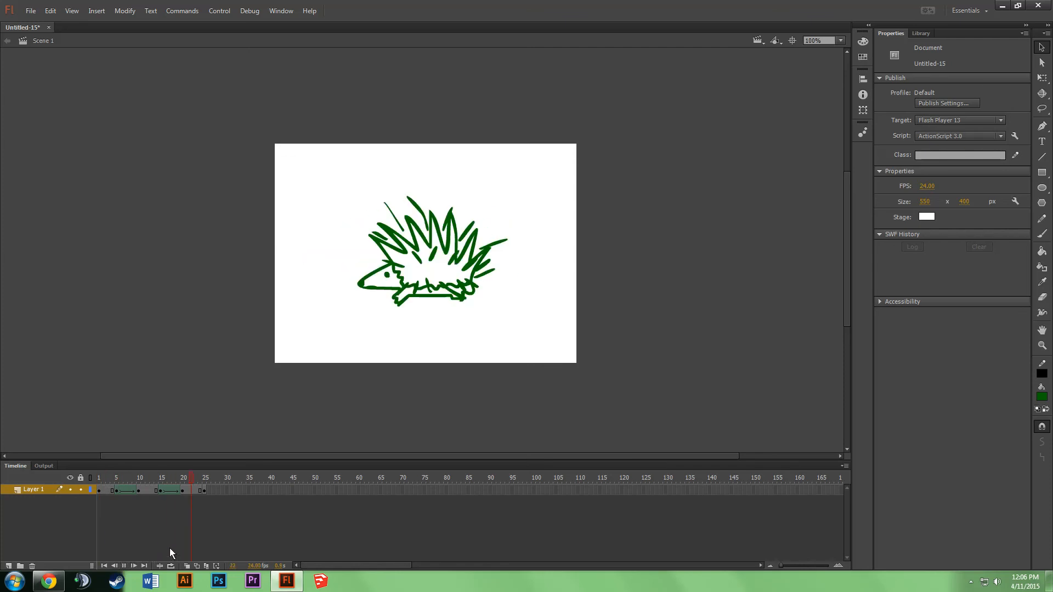